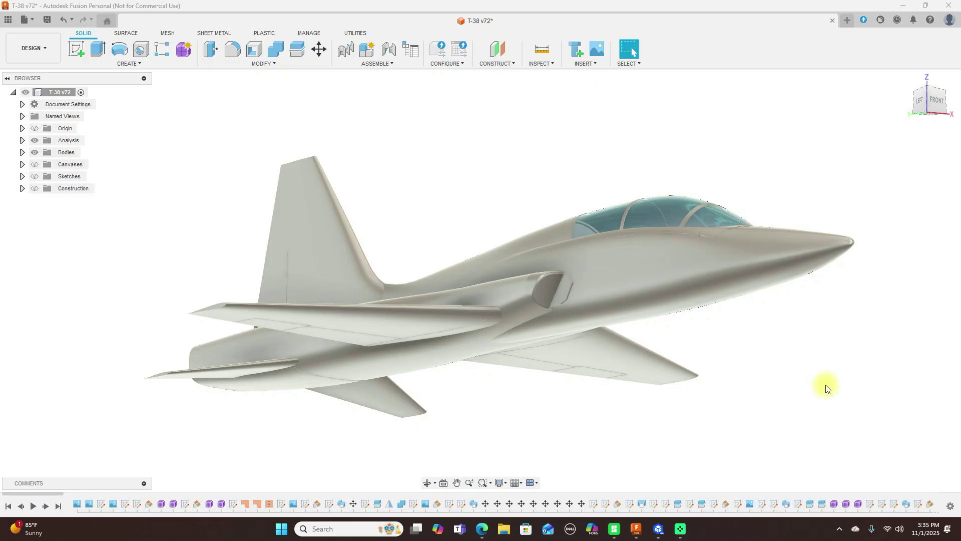
Orbit the T-38 between its side view and a tilted perspective, clearing the tail fin selection.
left_click(934, 104)
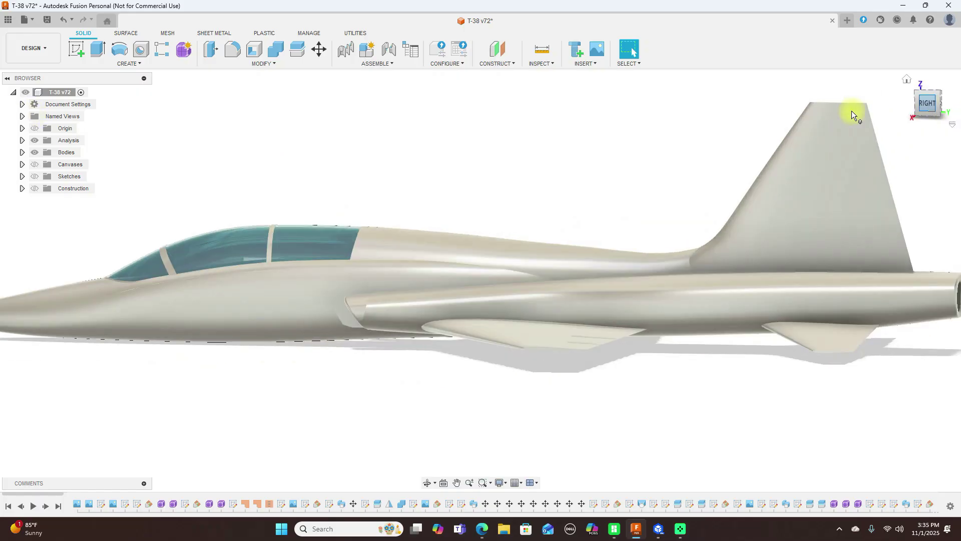
scroll(846, 115, "down", 3)
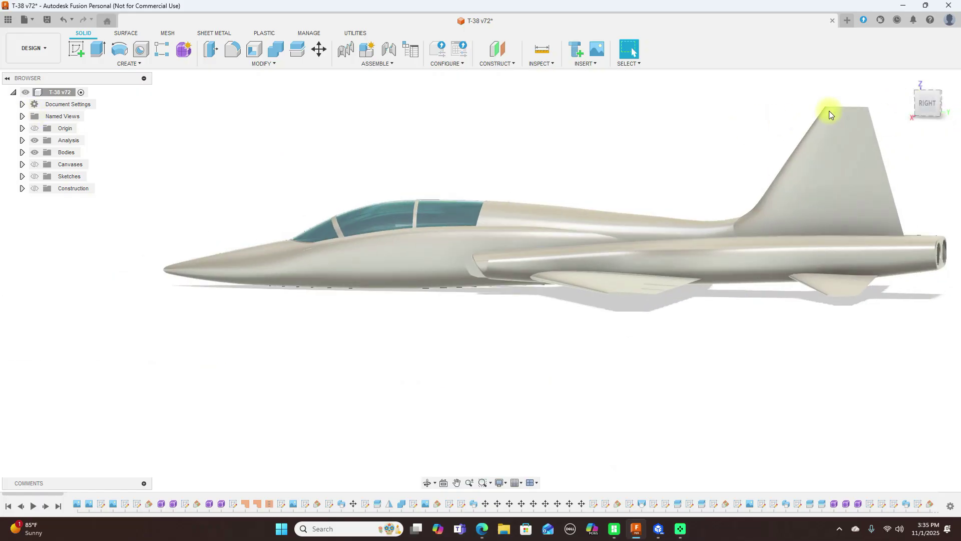
mouse_move(916, 101)
left_mouse_down()
mouse_move(957, 120)
mouse_move(926, 103)
left_mouse_up()
left_click(780, 142)
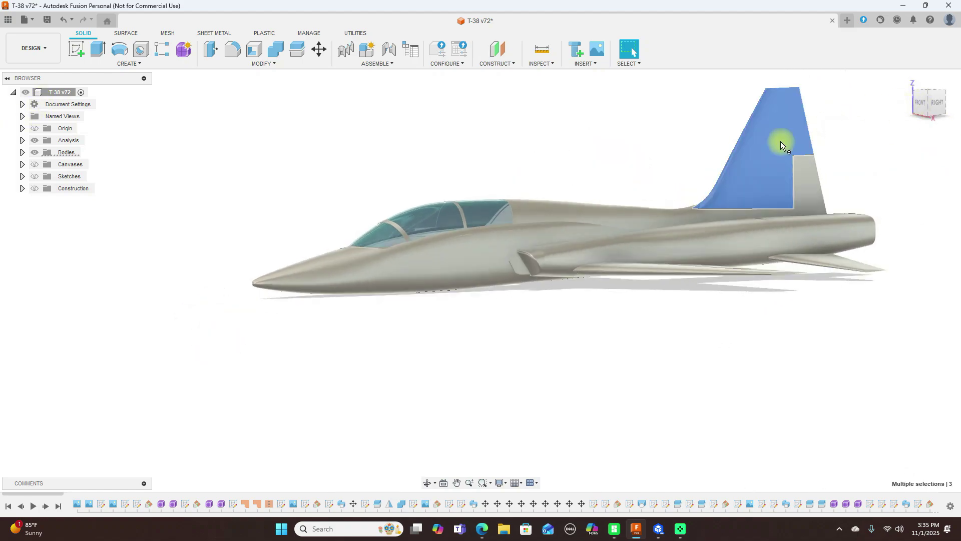
left_click(759, 350)
scroll(759, 346, "up", 4)
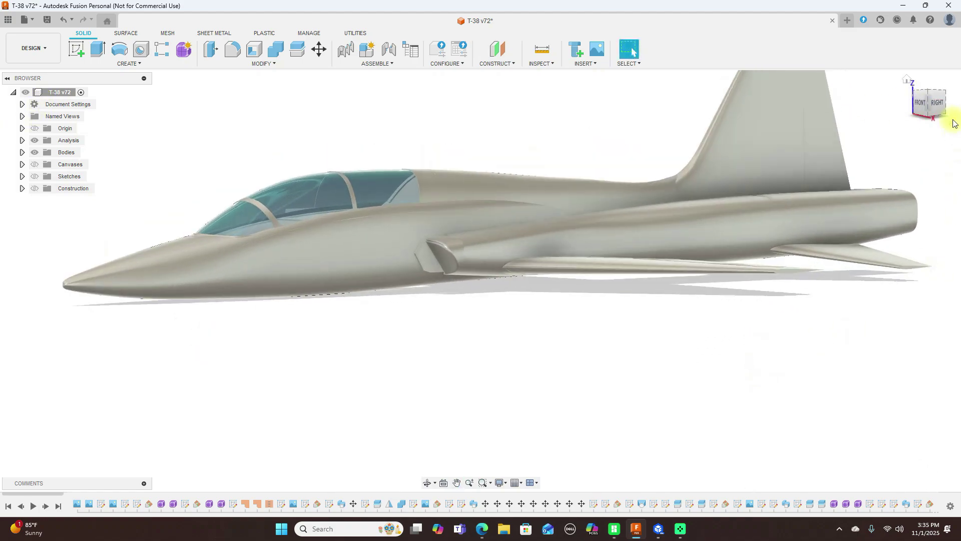
Swing to a front-quarter view, then snap back to the flat Right side view and frame it.
mouse_move(930, 104)
left_mouse_down()
mouse_move(952, 107)
mouse_move(9, 100)
mouse_move(941, 103)
mouse_move(766, 97)
mouse_move(940, 108)
left_mouse_up()
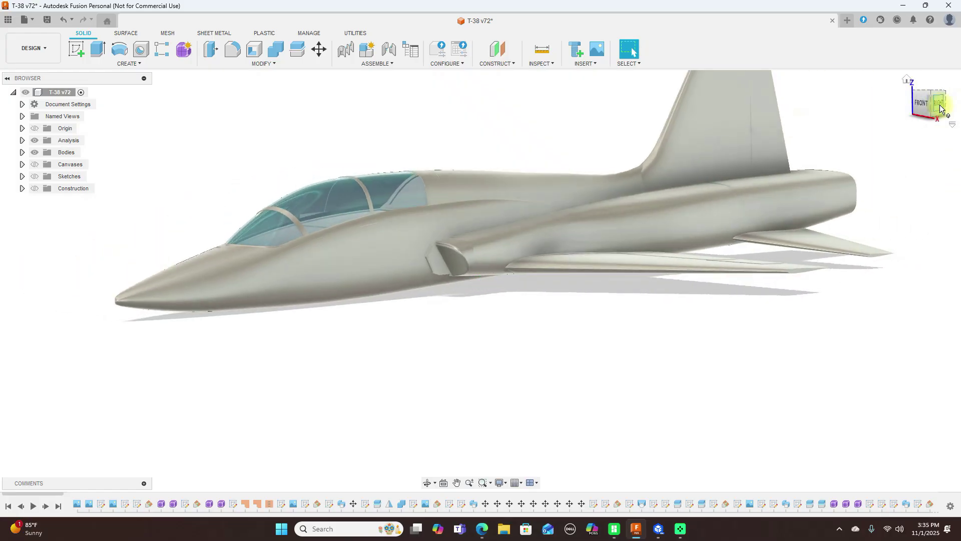
left_click(940, 108)
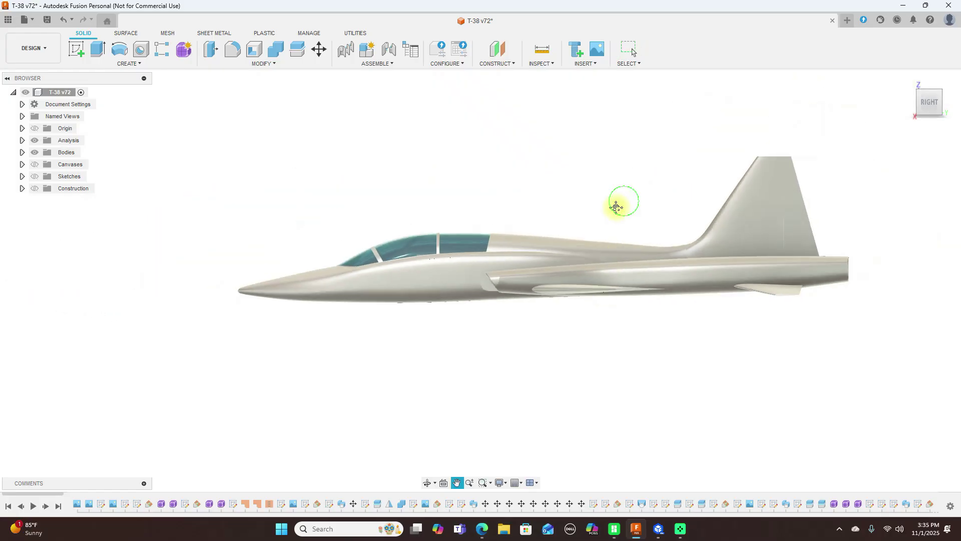
left_click_drag(616, 206, 609, 213)
key("Escape")
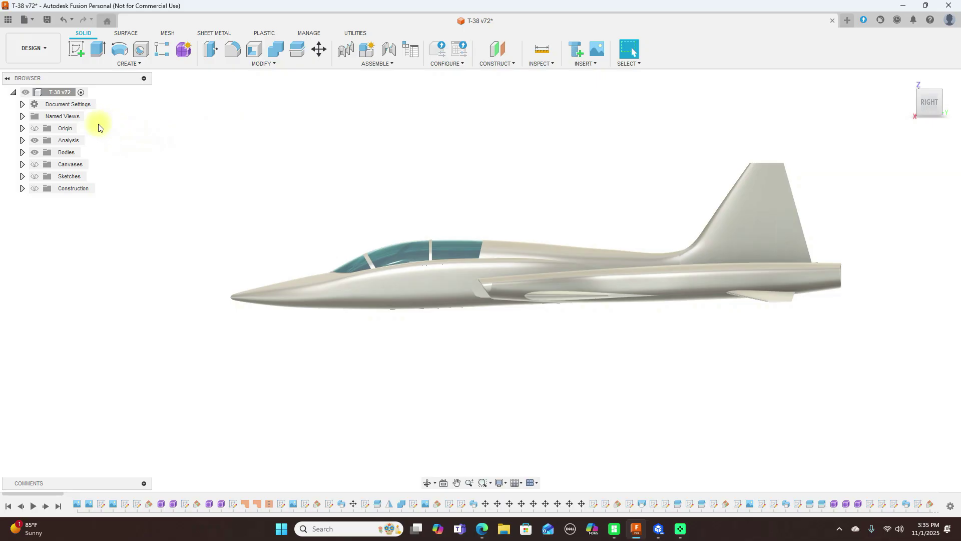
Hide the Bodies, show and expand the Canvases, and frame the T-38 side-view reference drawing.
left_click(46, 153)
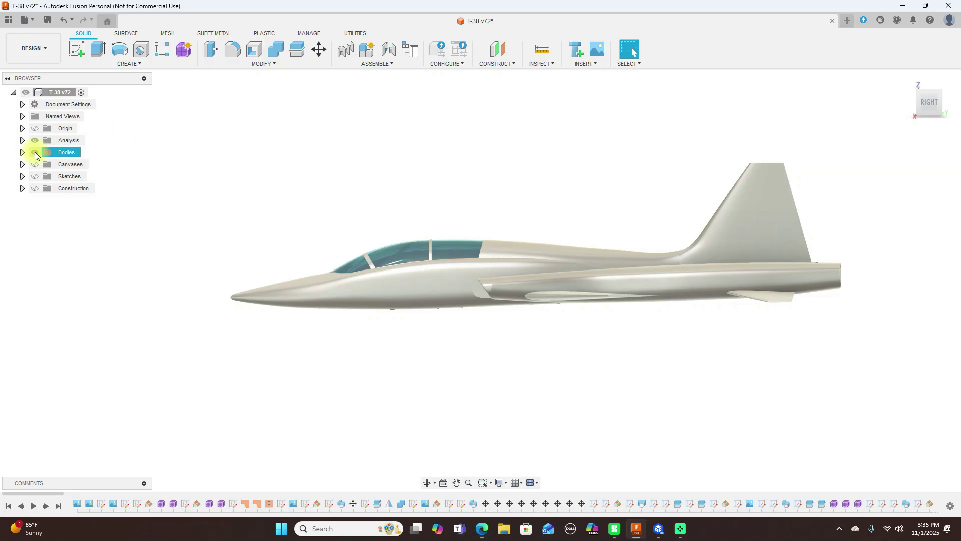
left_click(35, 152)
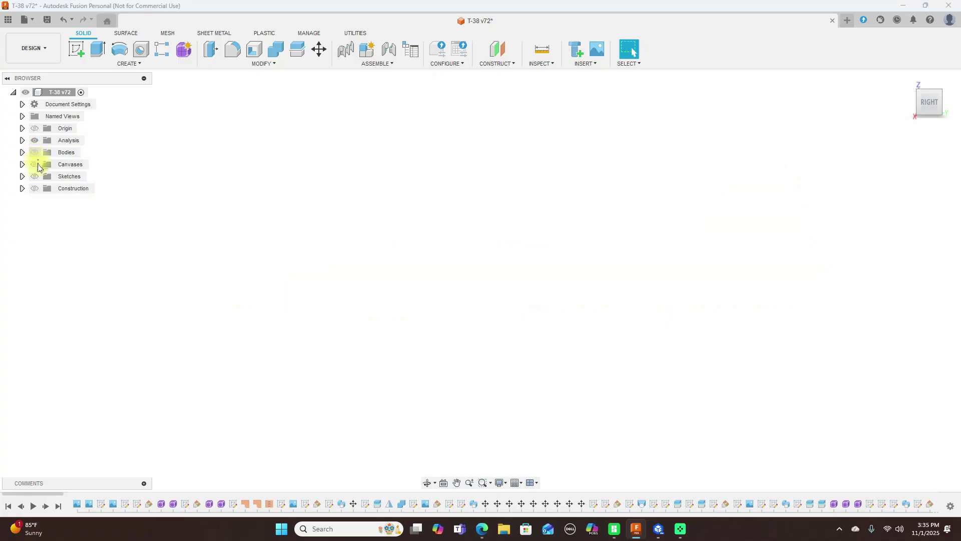
left_click(34, 165)
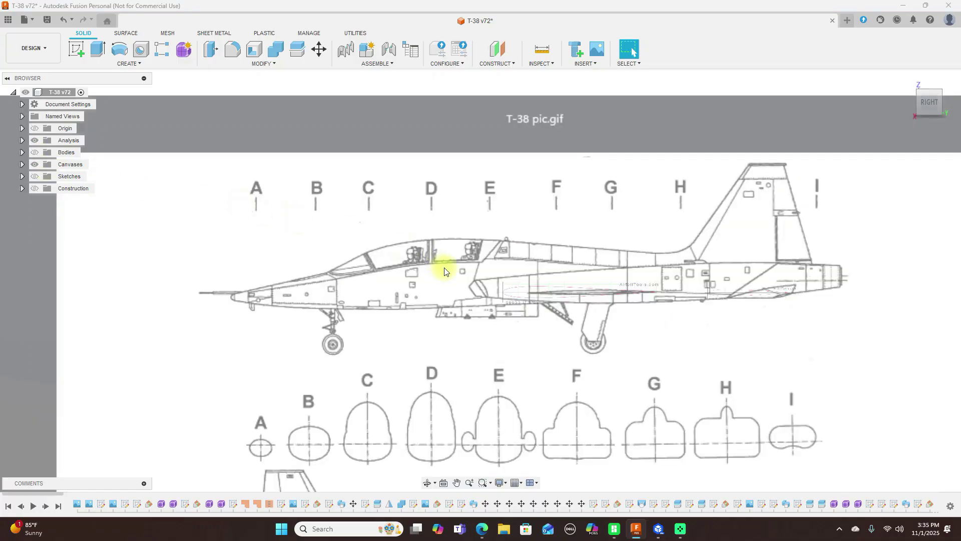
left_click(22, 164)
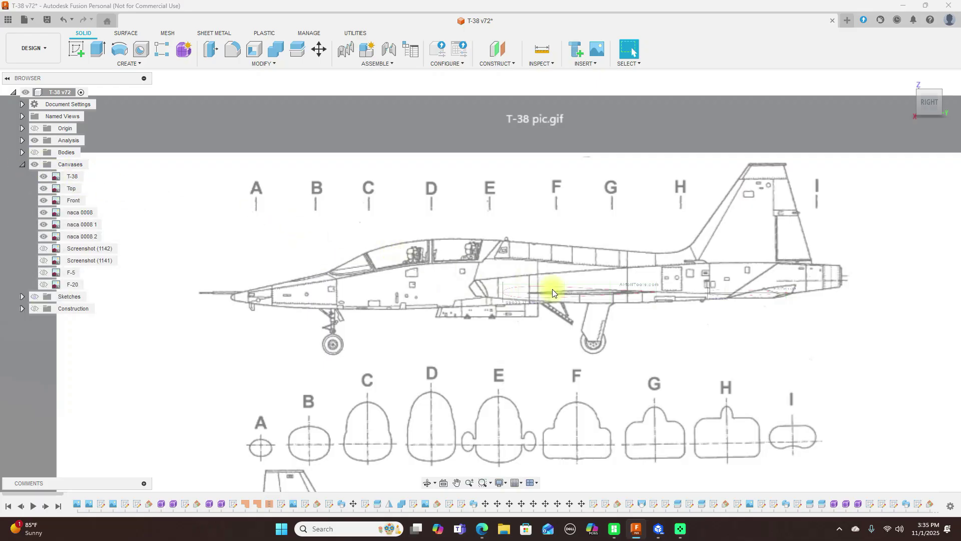
scroll(552, 289, "up", 1)
scroll(564, 300, "down", 1)
middle_click_drag(562, 273, 561, 224)
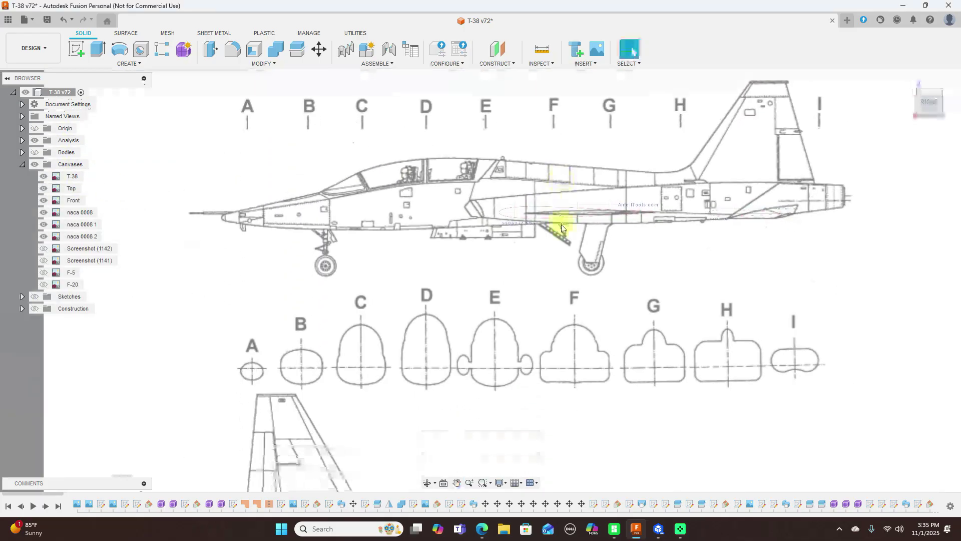
scroll(563, 229, "down", 1)
scroll(562, 229, "down", 1)
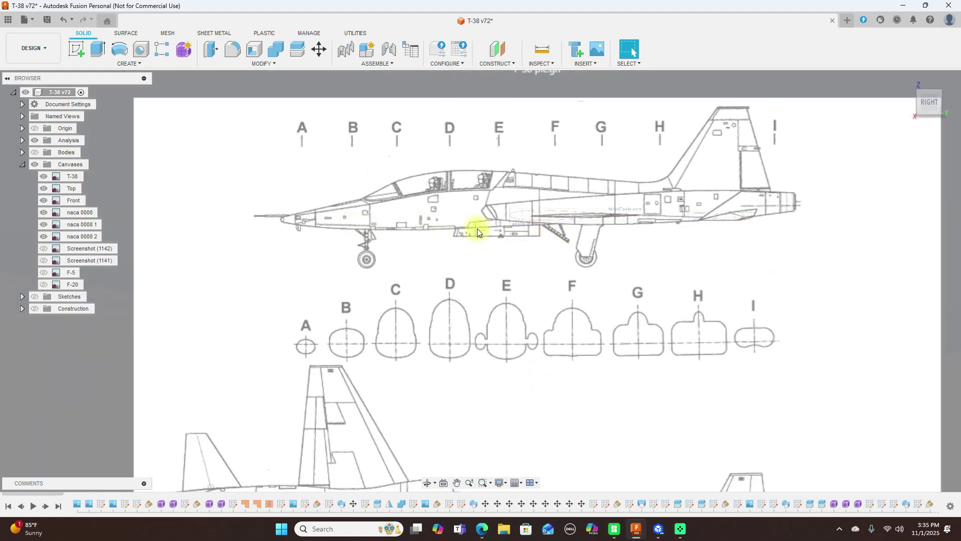
scroll(496, 235, "up", 1)
middle_click_drag(495, 235, 493, 259)
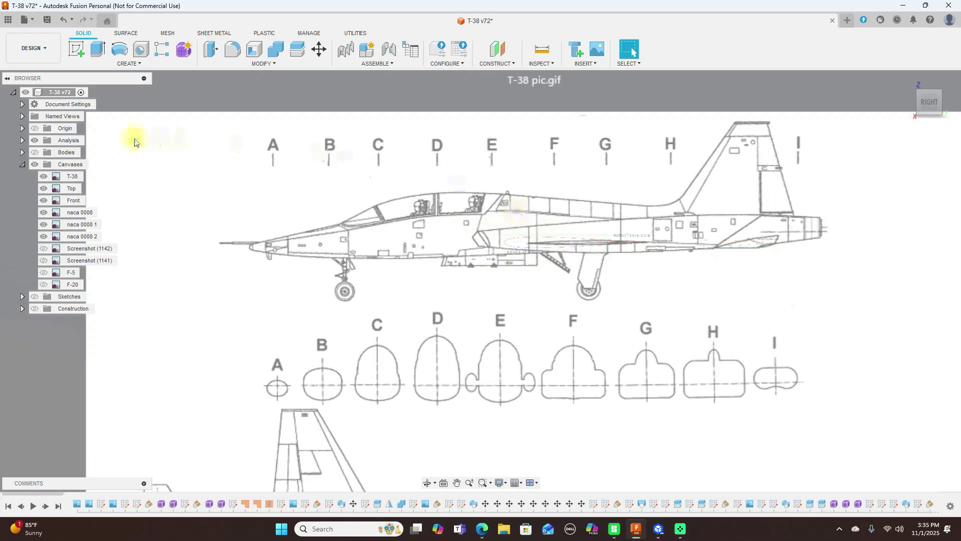
Toggle the T-38 body over the drawing to compare outlines, then hide the Canvases.
left_click(35, 152)
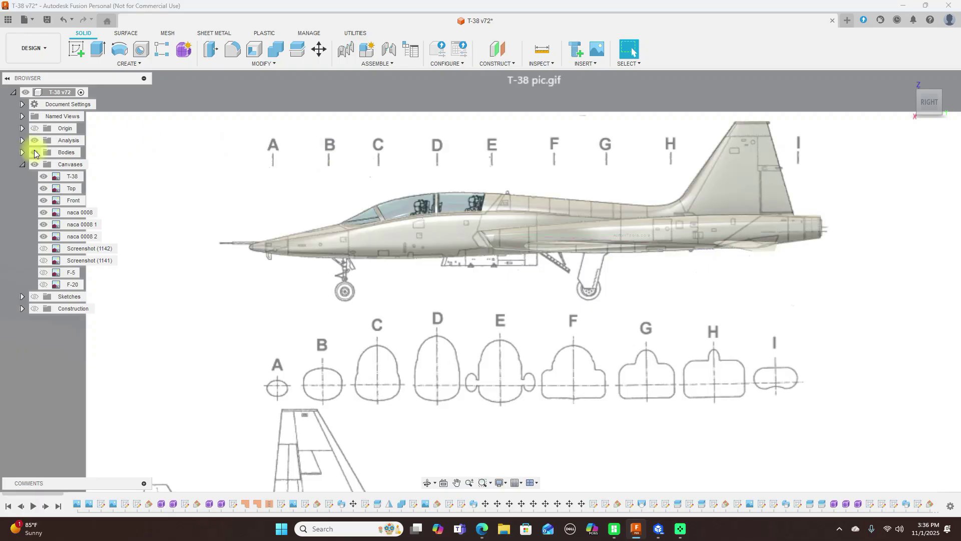
left_click(35, 152)
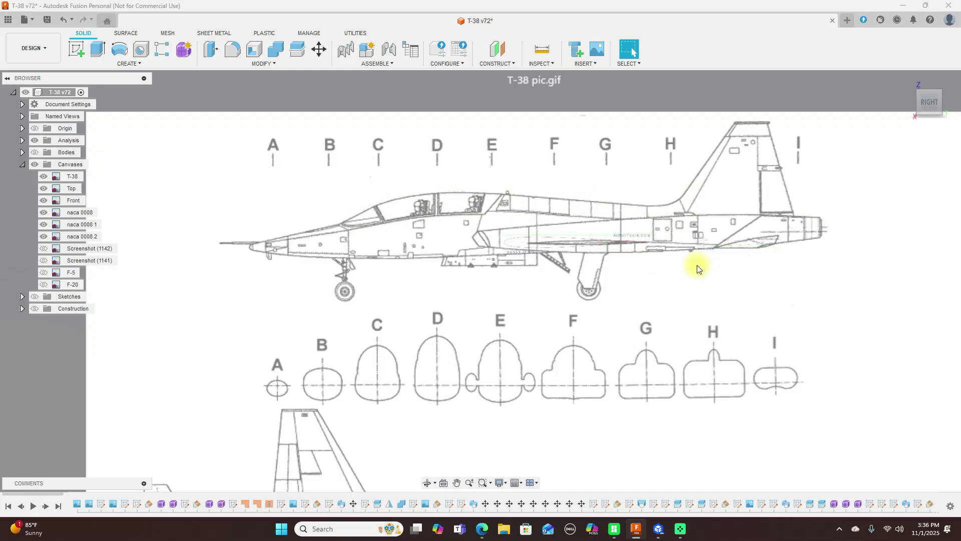
scroll(650, 246, "up", 2)
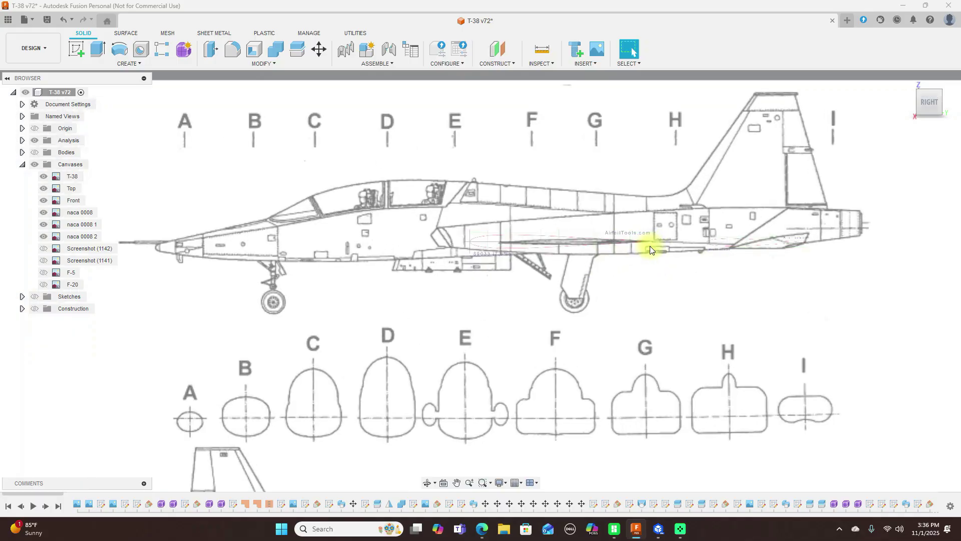
scroll(650, 245, "down", 3)
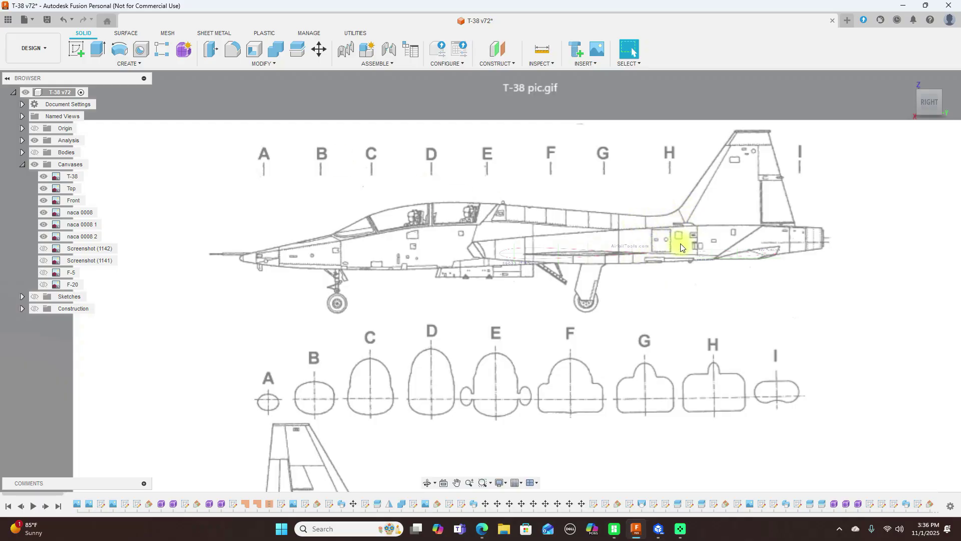
left_click(40, 157)
left_click(34, 152)
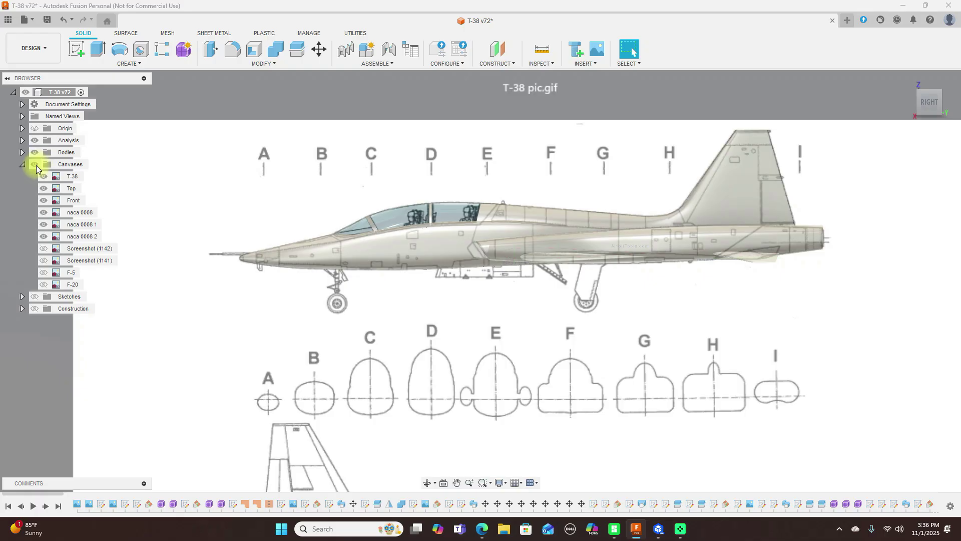
left_click(34, 164)
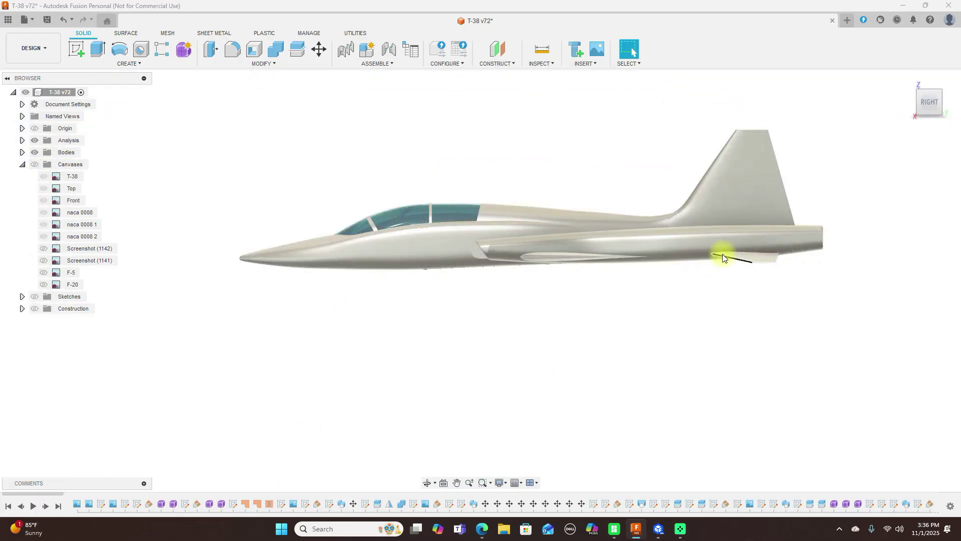
Show the T-38 pic.gif canvas without the body, zooming over its side profile and sections A–I.
scroll(731, 298, "up", 3)
scroll(708, 303, "up", 4)
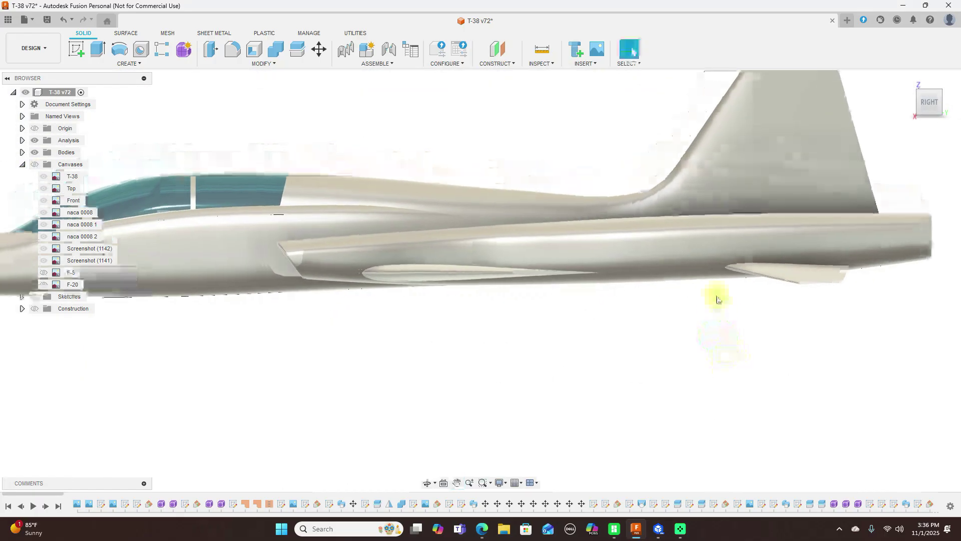
scroll(709, 318, "down", 4)
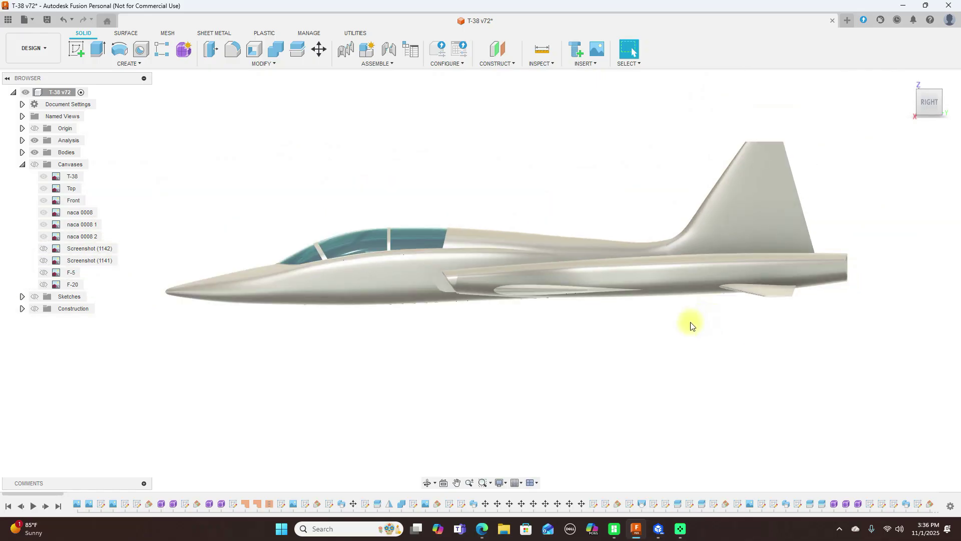
left_click(35, 164)
left_click(34, 152)
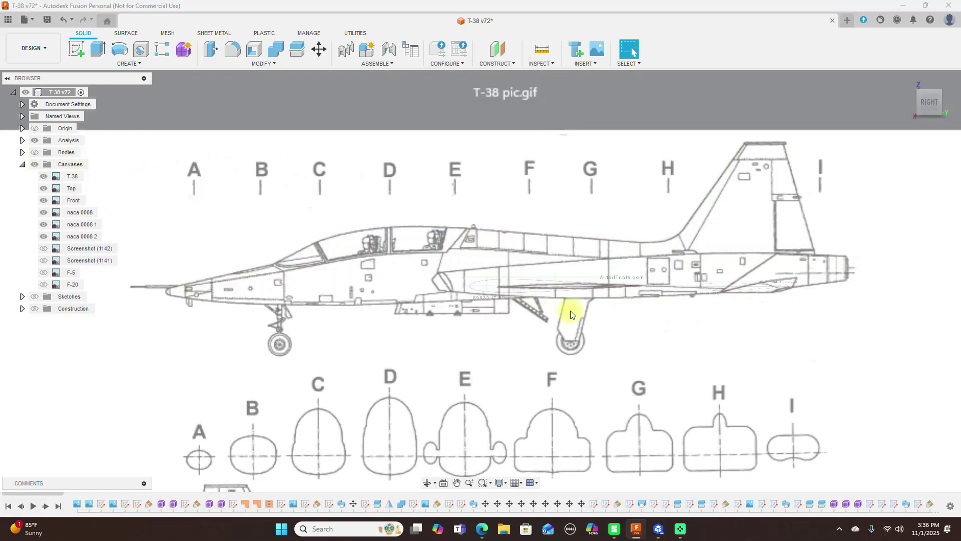
scroll(610, 329, "up", 1)
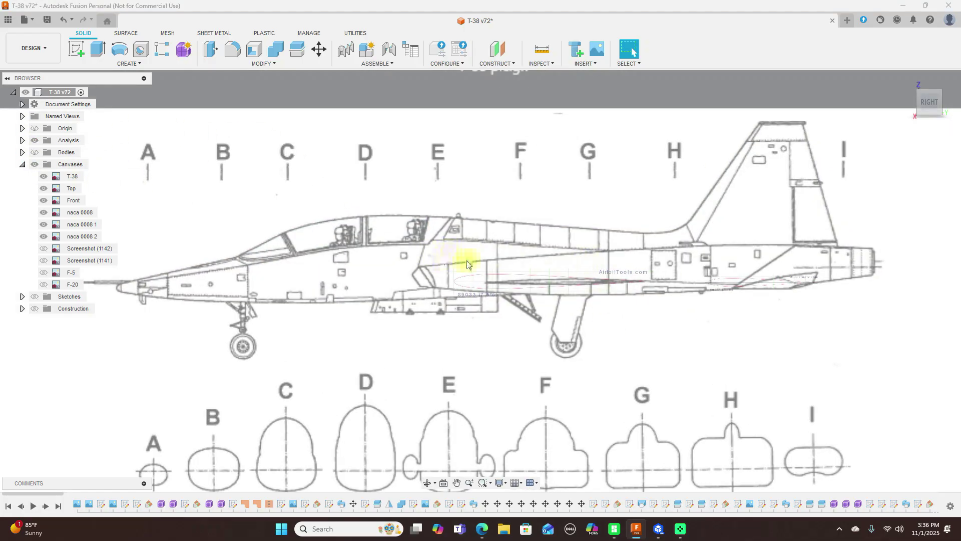
scroll(575, 317, "down", 2)
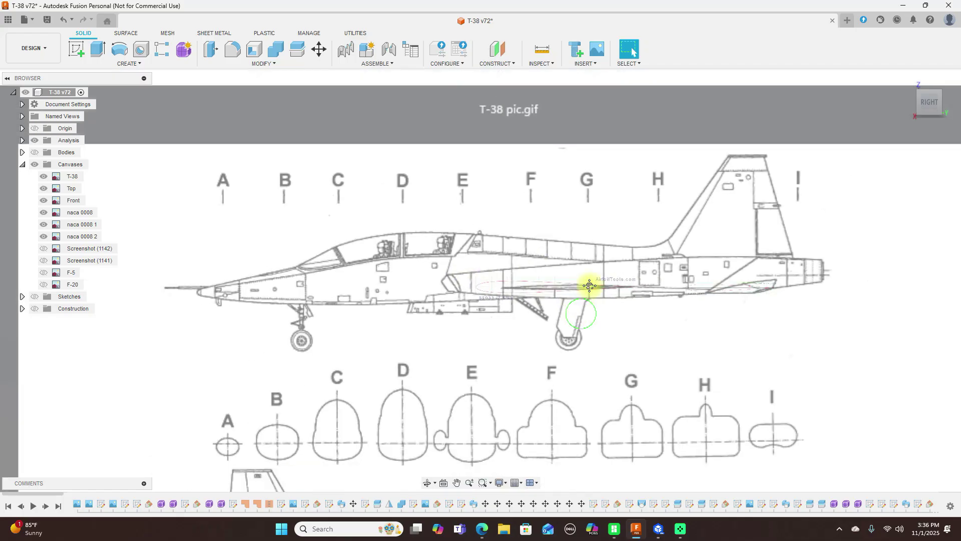
scroll(588, 283, "up", 1)
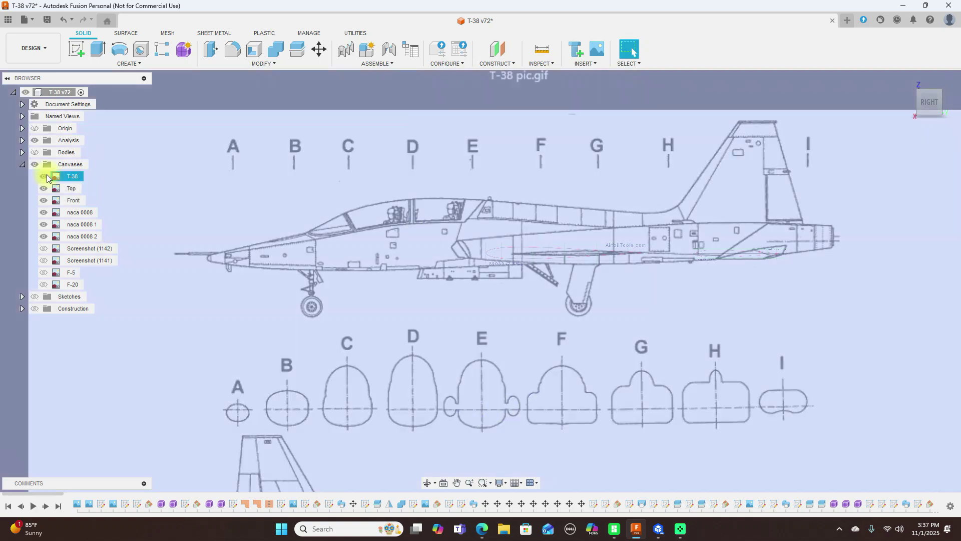
Hide the T-38 canvas and show the F-5 reference blueprint instead.
left_click(44, 176)
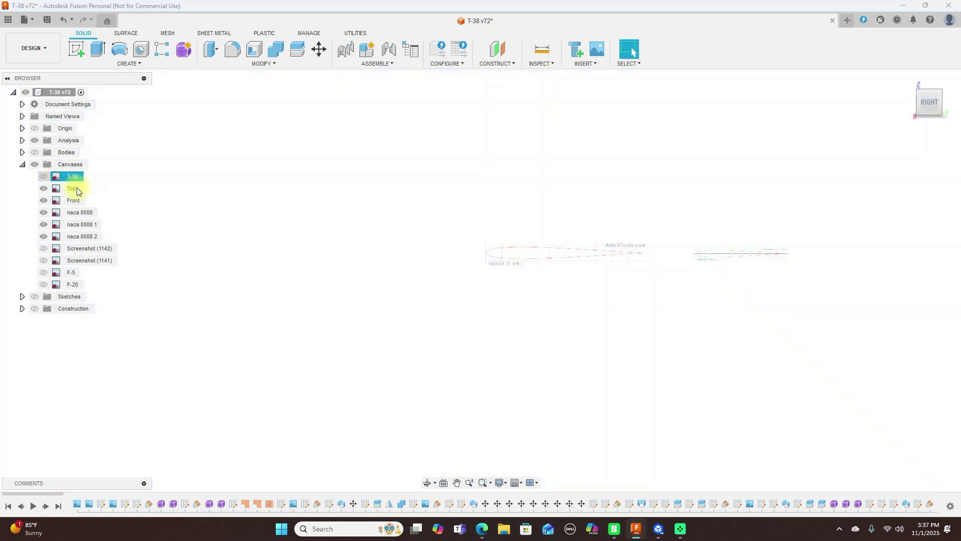
left_click(48, 274)
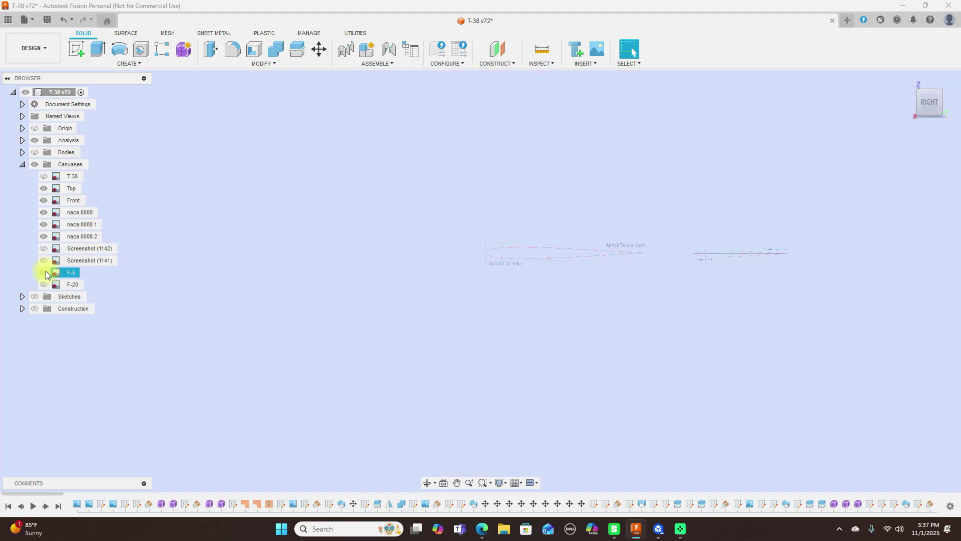
left_click(46, 273)
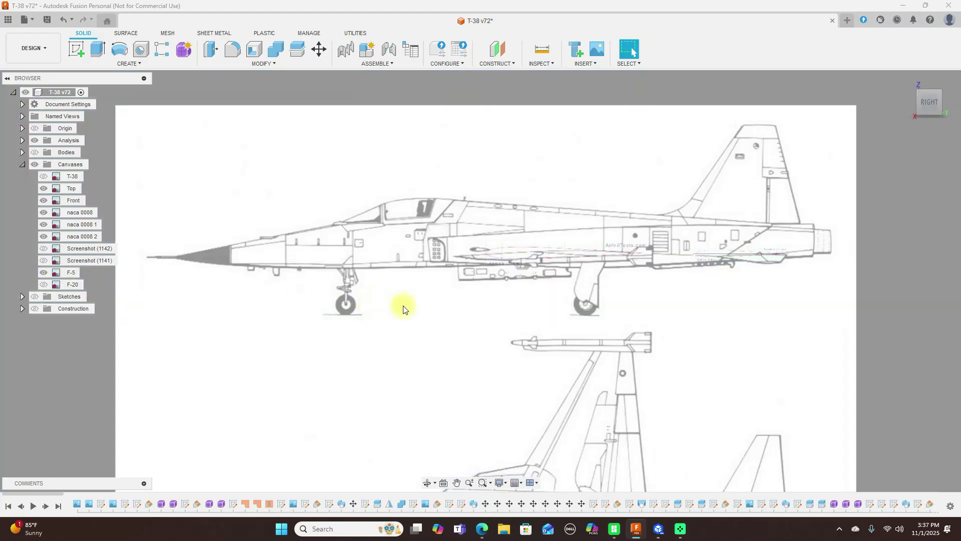
scroll(457, 315, "down", 2)
scroll(470, 318, "up", 1)
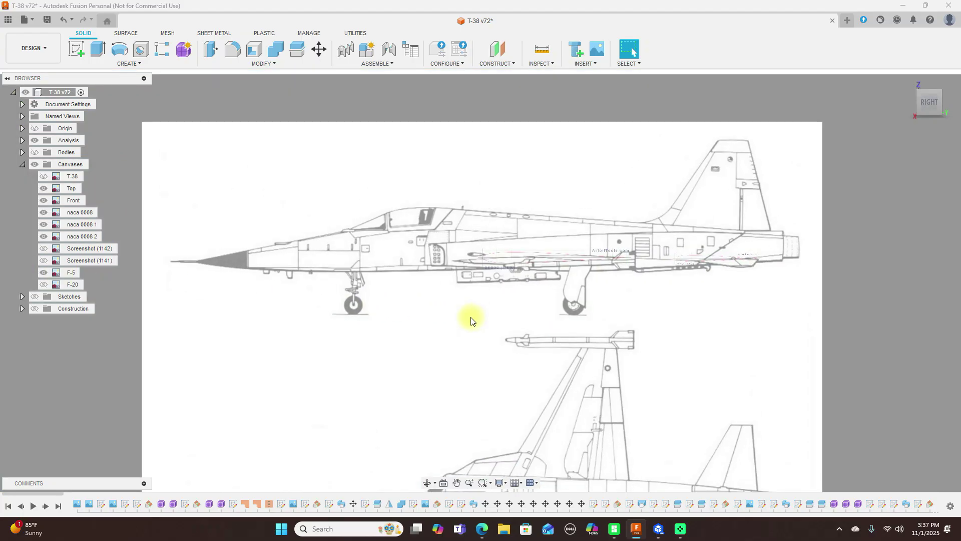
middle_click_drag(470, 317, 490, 337)
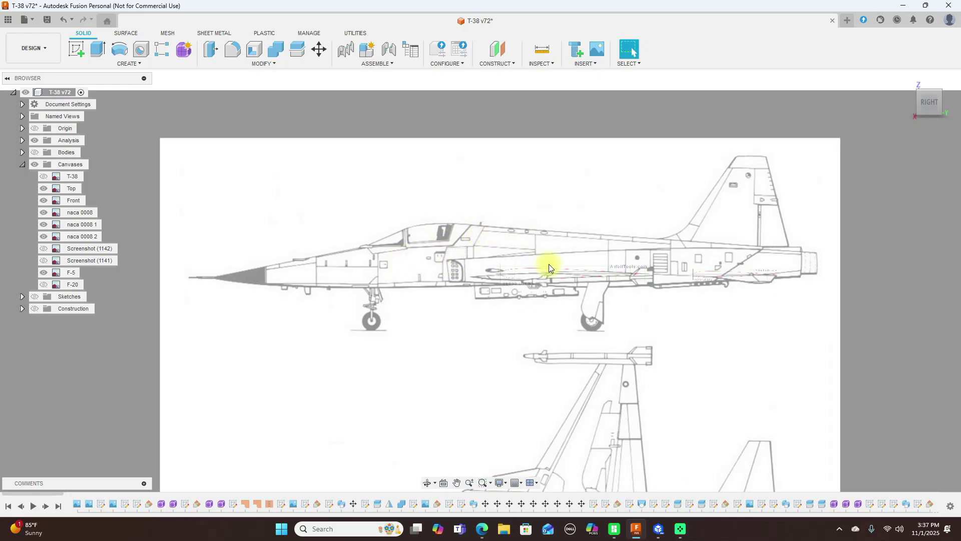
Pan and zoom down the F-5 sheet to center its top and front views.
middle_click_drag(701, 344, 672, 198)
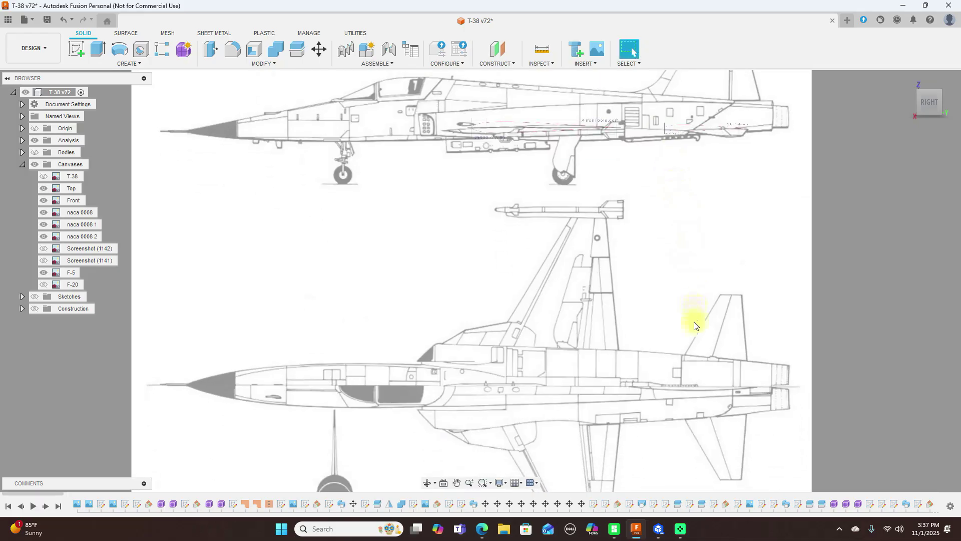
middle_click_drag(694, 325, 708, 266)
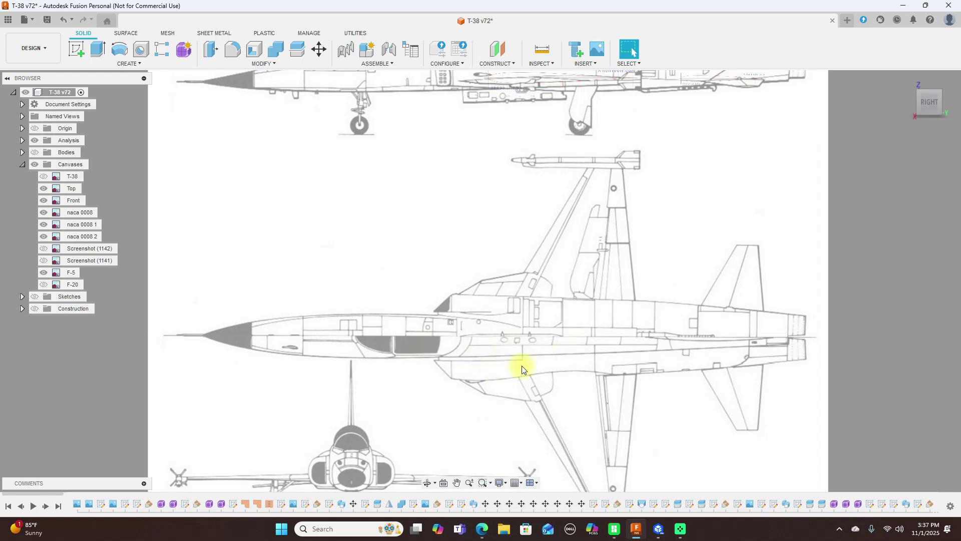
left_click(596, 385)
left_click_drag(598, 370, 629, 270)
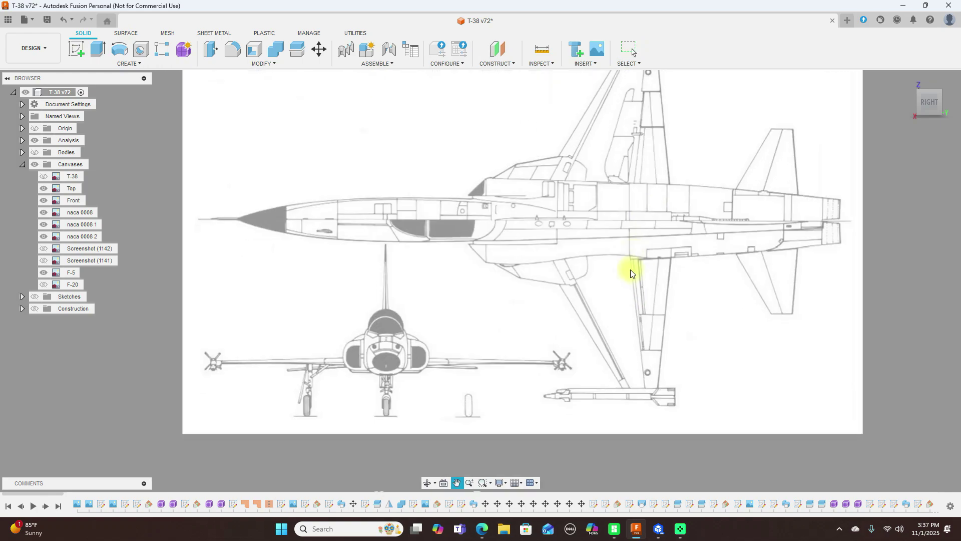
scroll(476, 371, "up", 4)
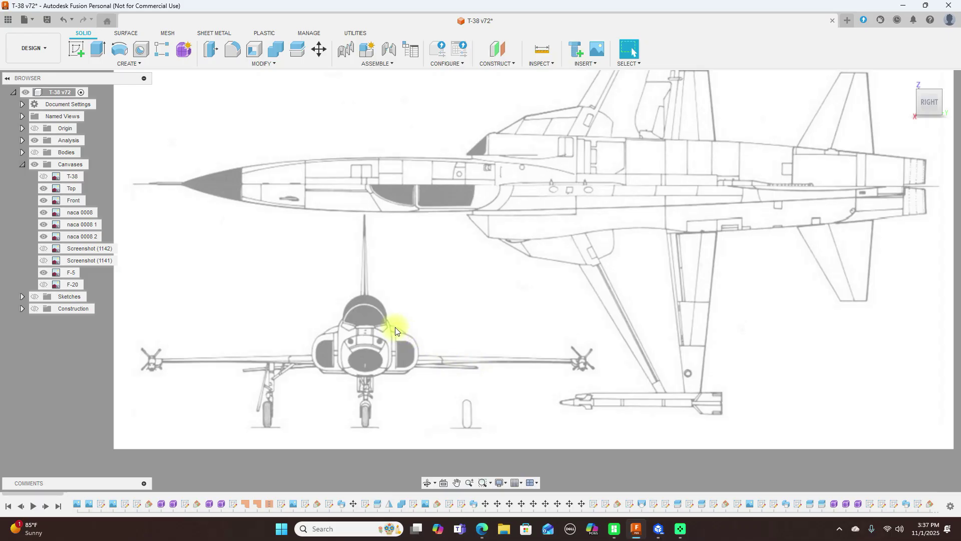
scroll(552, 343, "down", 3)
middle_click(578, 326)
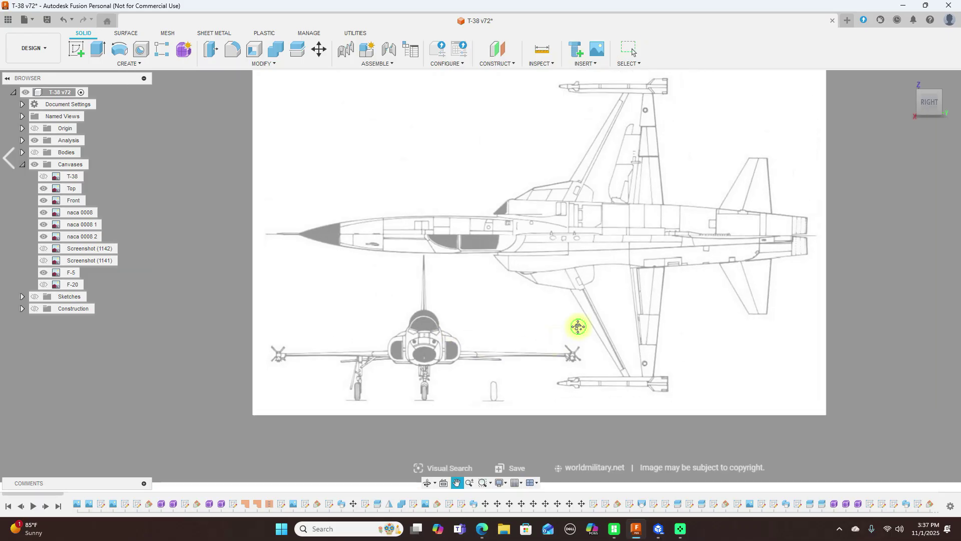
left_click_drag(578, 326, 561, 369)
key("Escape")
scroll(564, 364, "up", 2)
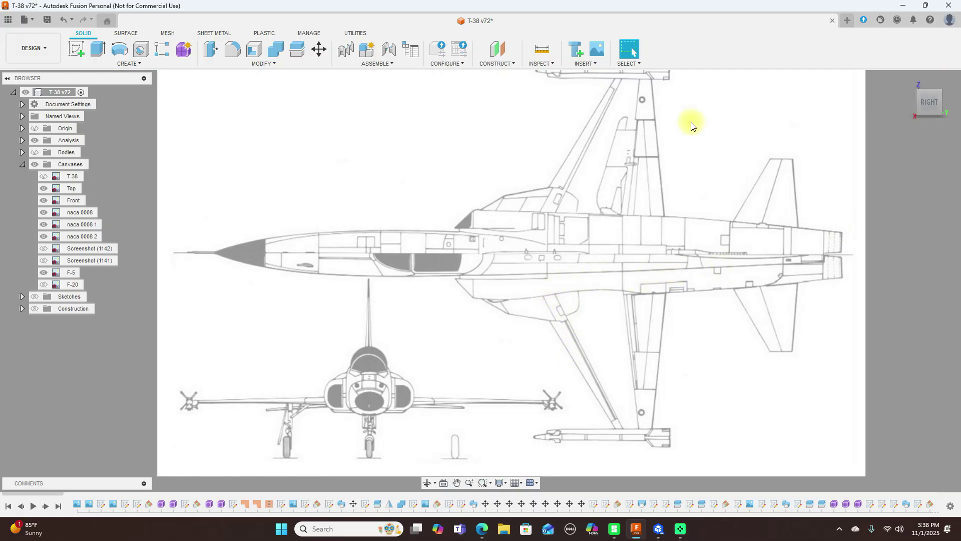
scroll(691, 125, "down", 2)
middle_click_drag(691, 124, 696, 285)
scroll(601, 253, "up", 3)
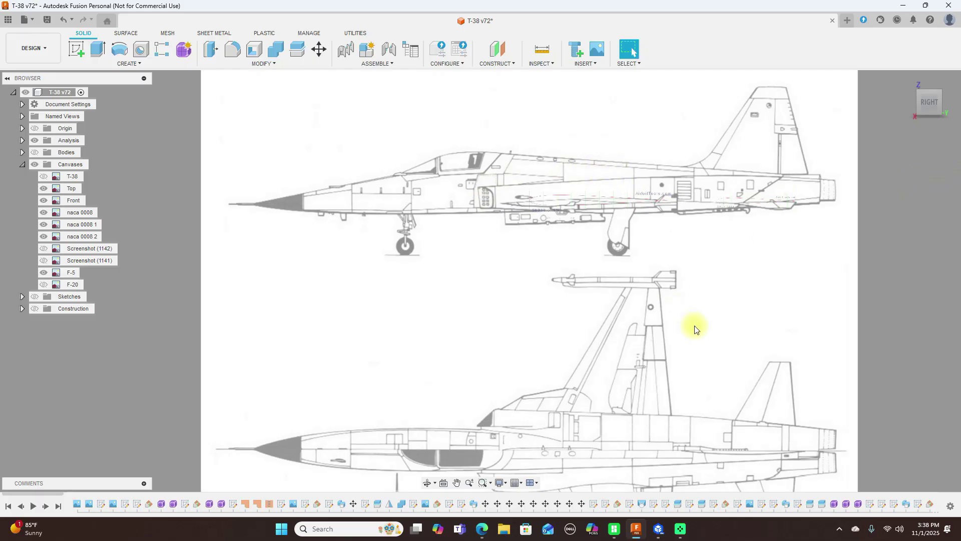
middle_click_drag(709, 249, 736, 118)
mouse_move(661, 343)
middle_mouse_down()
mouse_move(671, 204)
mouse_move(679, 248)
middle_mouse_up()
middle_click_drag(618, 277, 627, 338)
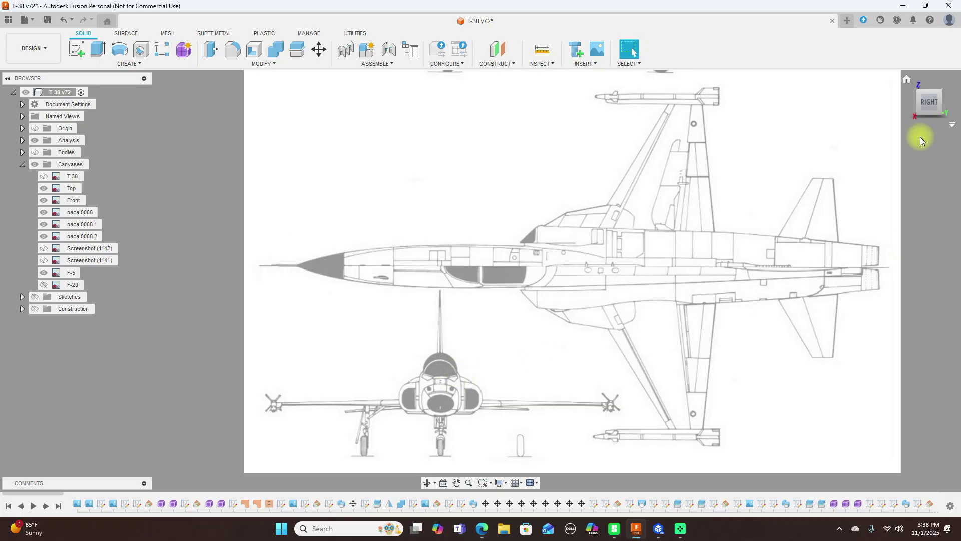
scroll(496, 393, "up", 3)
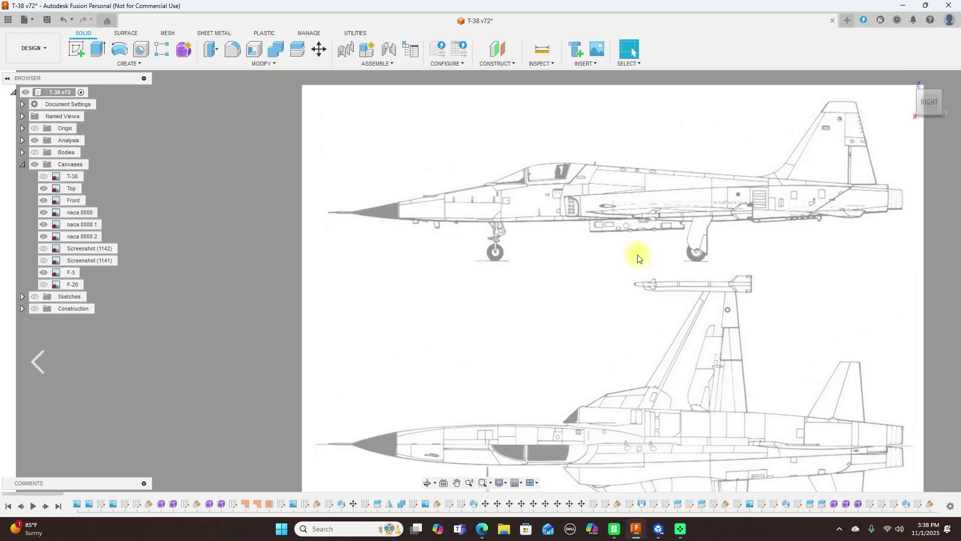
scroll(638, 255, "up", 3)
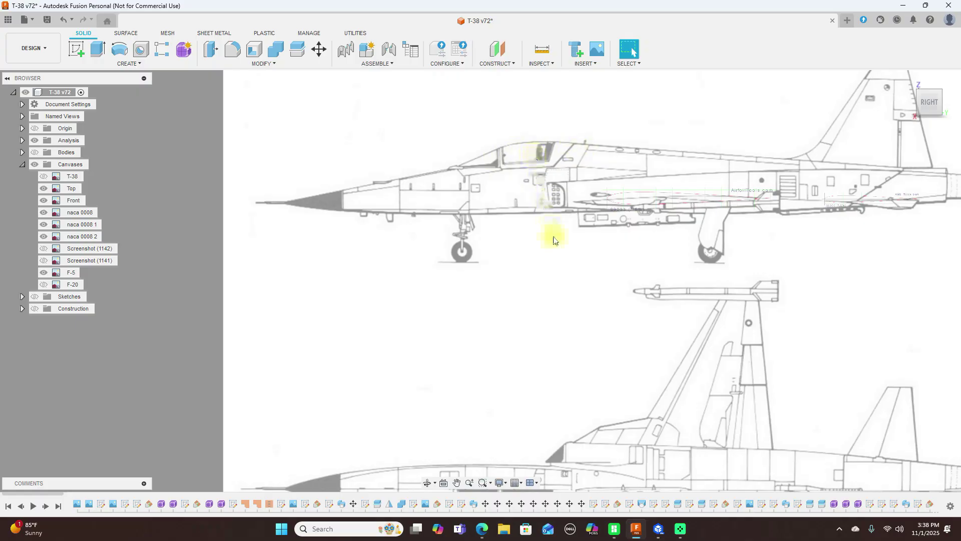
scroll(557, 255, "down", 3)
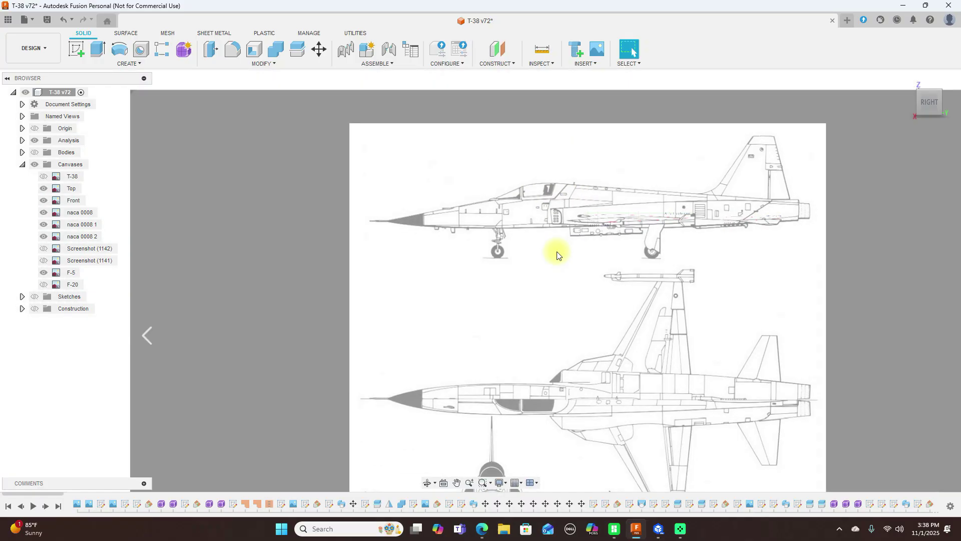
scroll(556, 254, "up", 1)
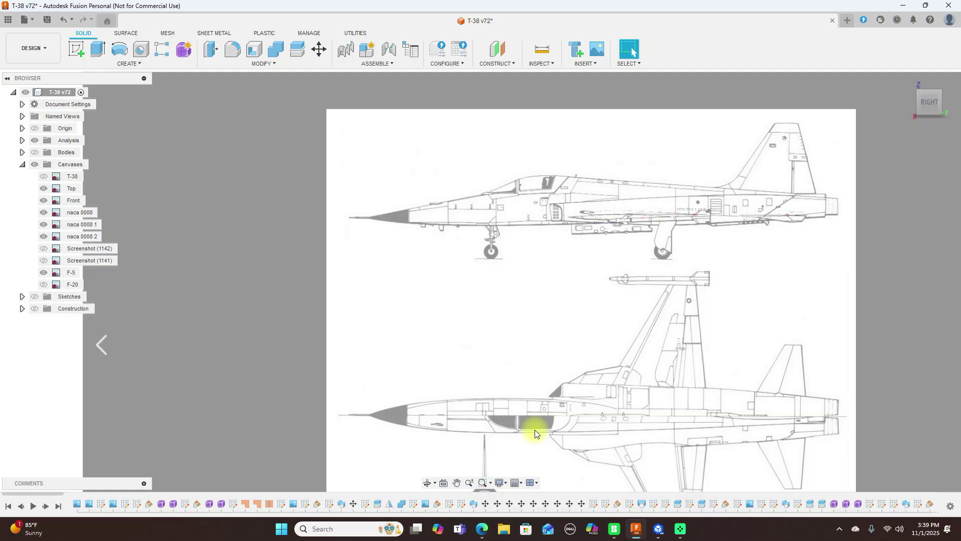
scroll(673, 310, "up", 1)
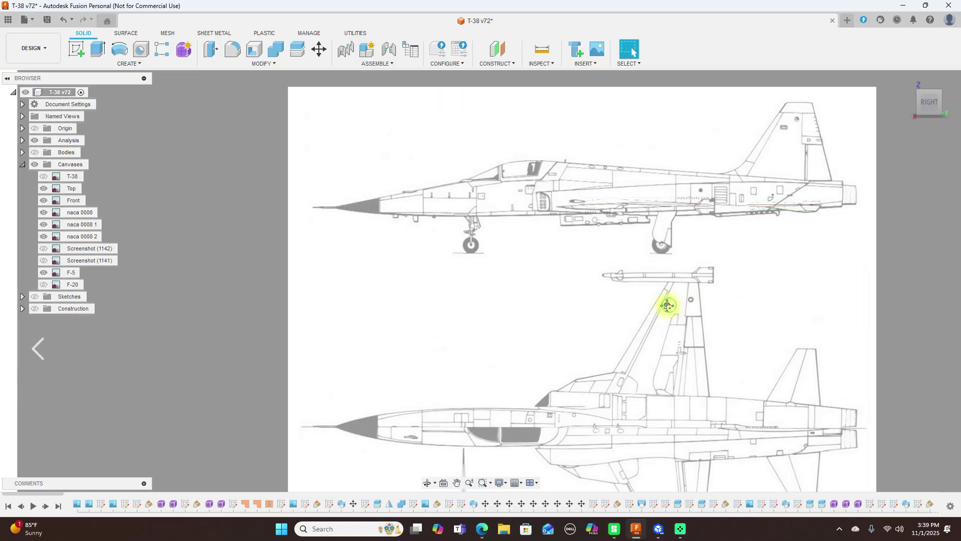
middle_click_drag(668, 306, 654, 328)
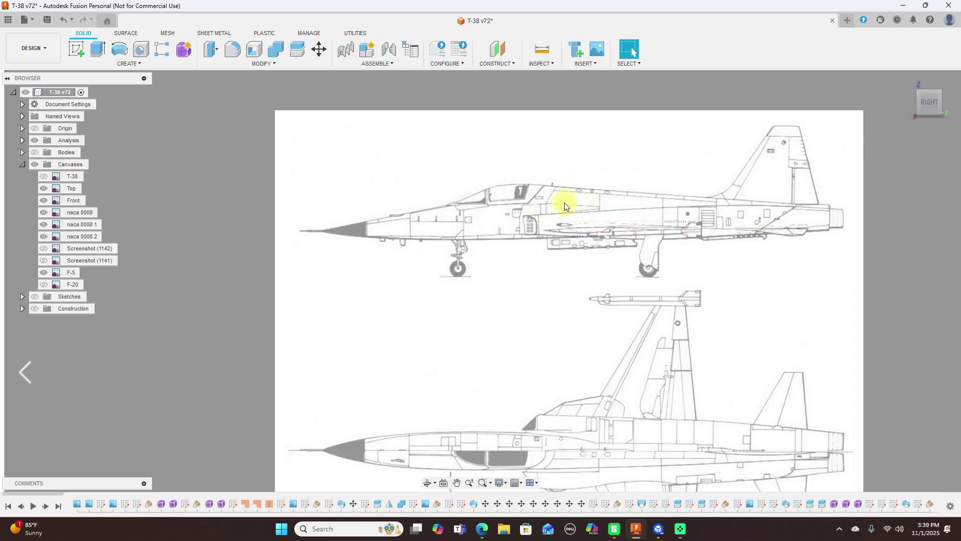
scroll(711, 280, "down", 3)
middle_click_drag(714, 307, 702, 154)
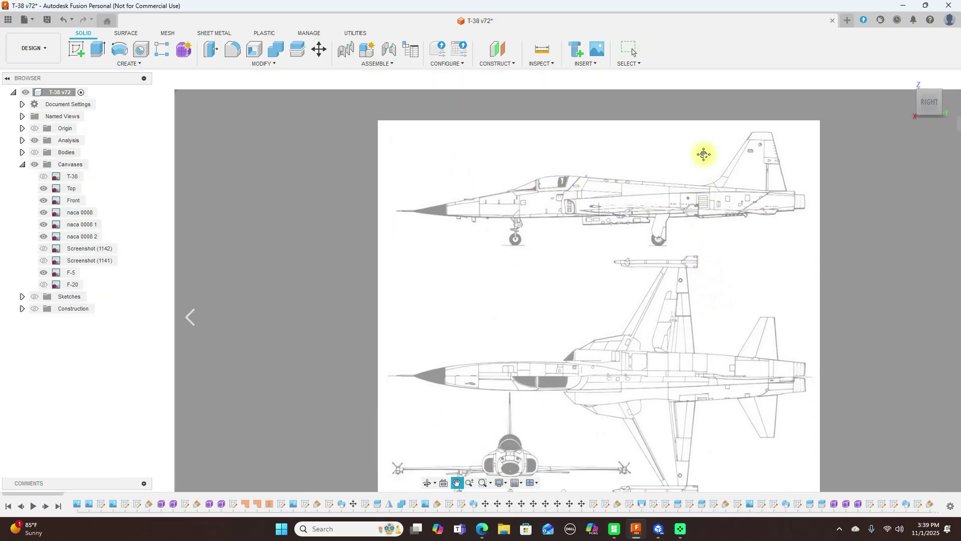
scroll(483, 347, "up", 3)
scroll(484, 347, "up", 3)
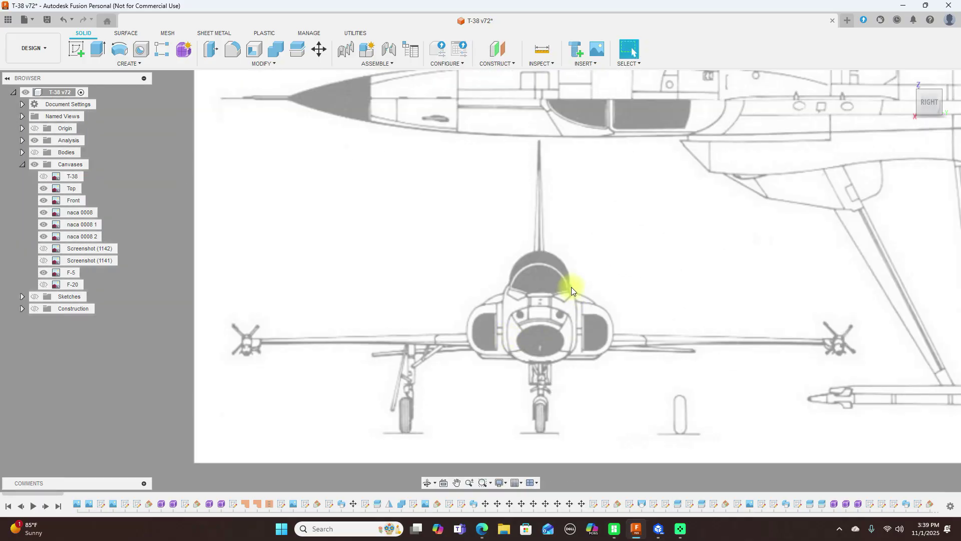
scroll(564, 271, "down", 3)
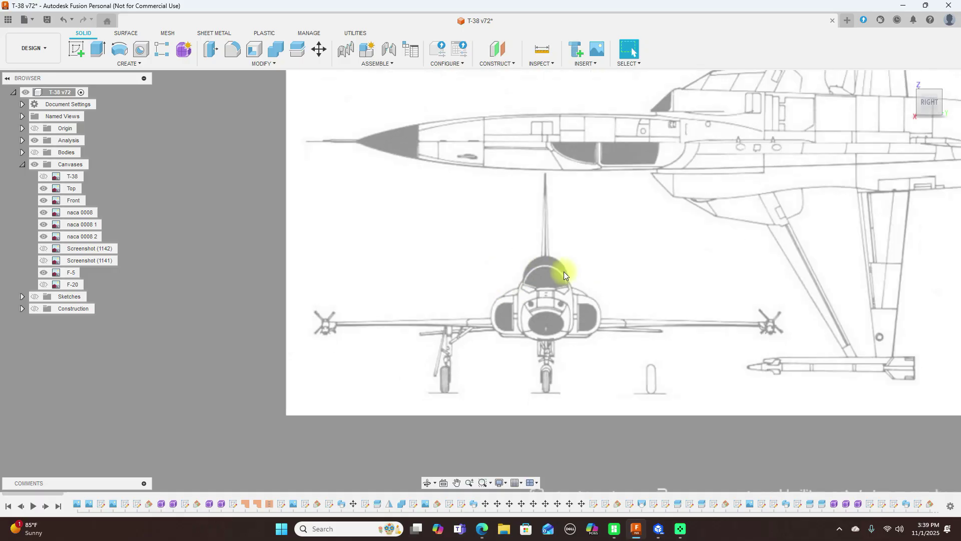
scroll(607, 208, "up", 2)
scroll(607, 210, "down", 2)
middle_click_drag(609, 186, 549, 329)
scroll(586, 245, "down", 3)
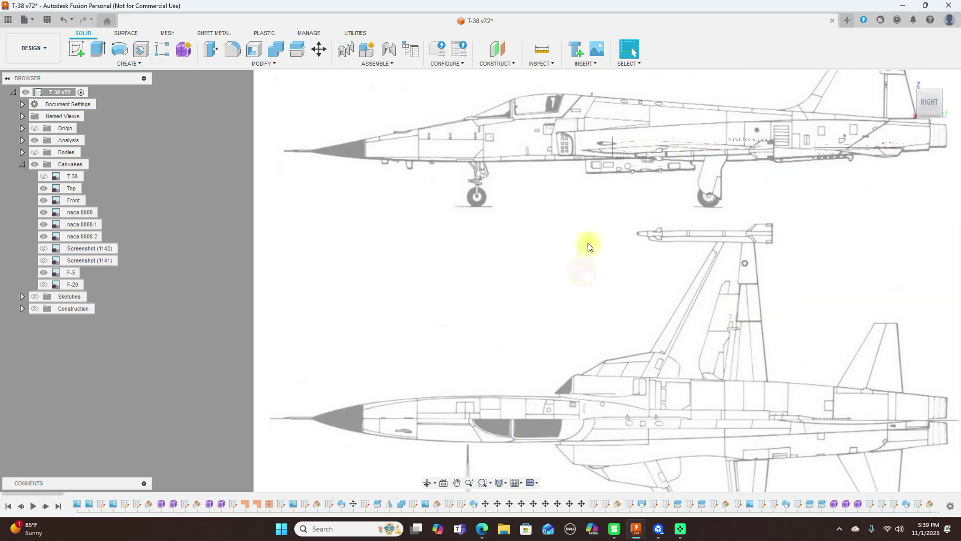
scroll(586, 296, "up", 3)
middle_click_drag(586, 296, 593, 317)
scroll(601, 326, "down", 3)
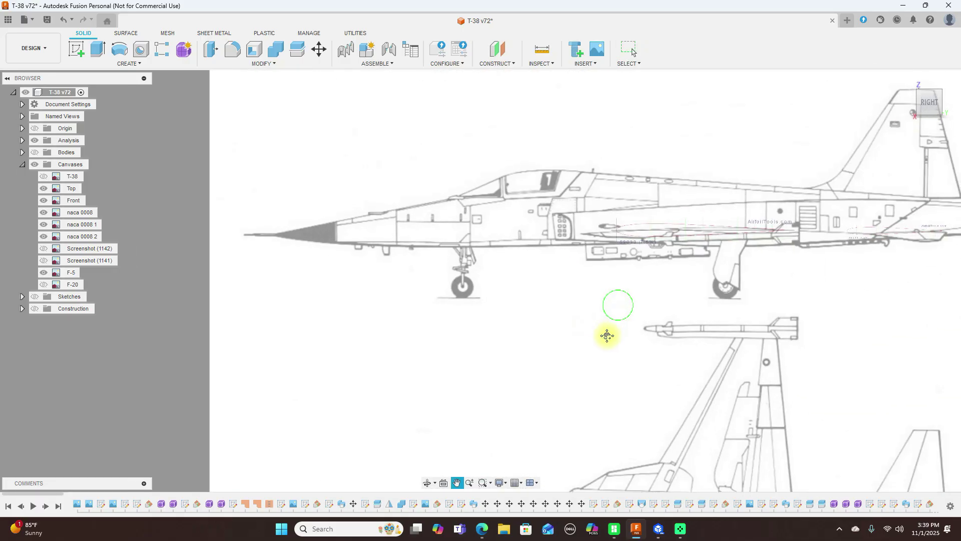
scroll(607, 330, "up", 1)
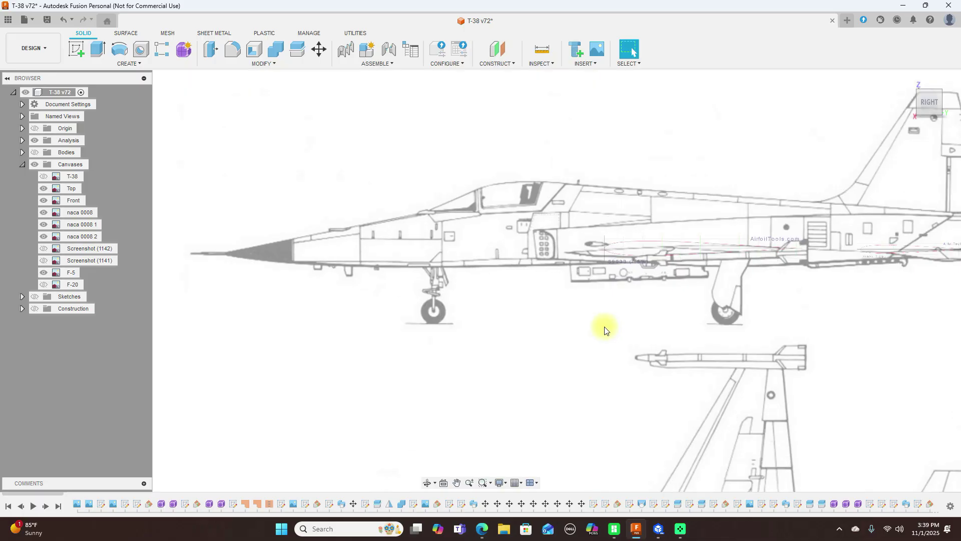
middle_click_drag(607, 317, 605, 335)
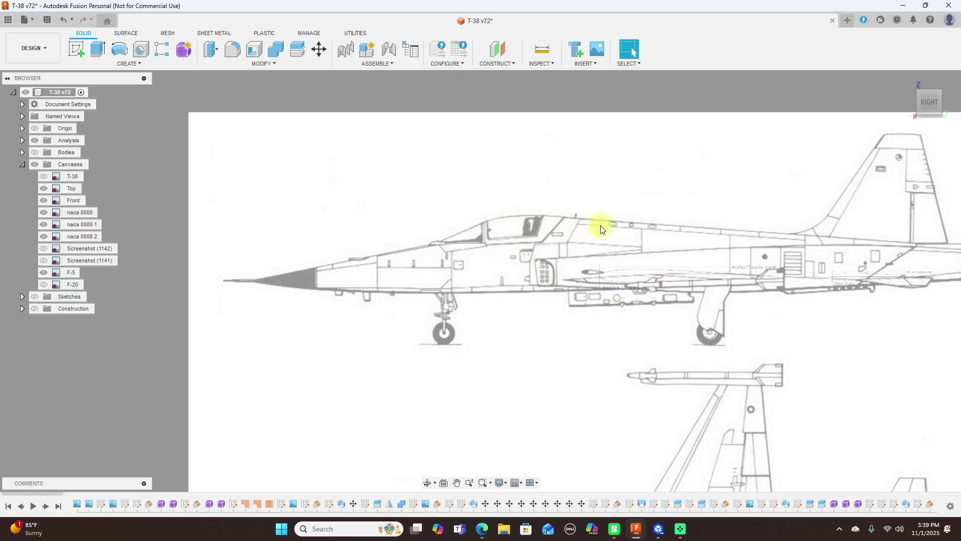
scroll(636, 290, "down", 3)
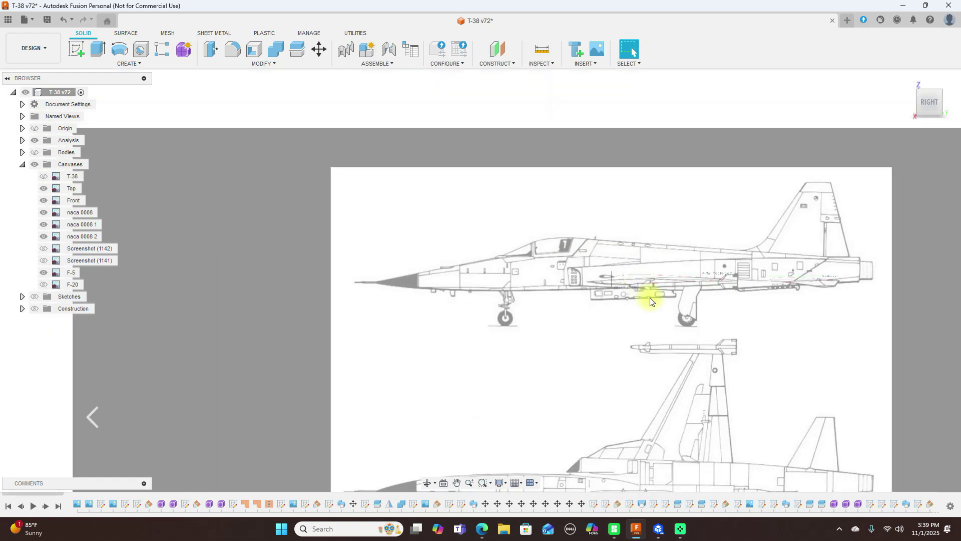
middle_click_drag(671, 278, 671, 245)
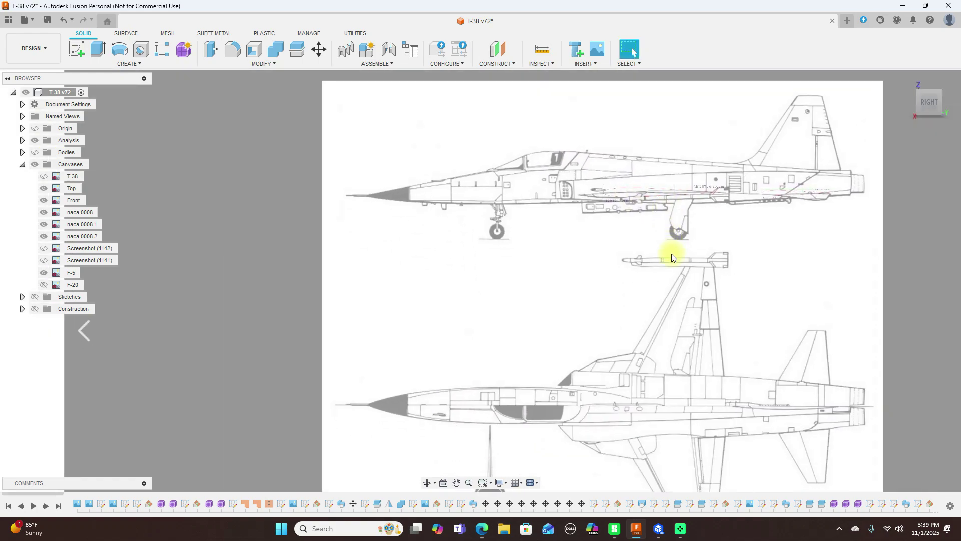
scroll(647, 413, "up", 1)
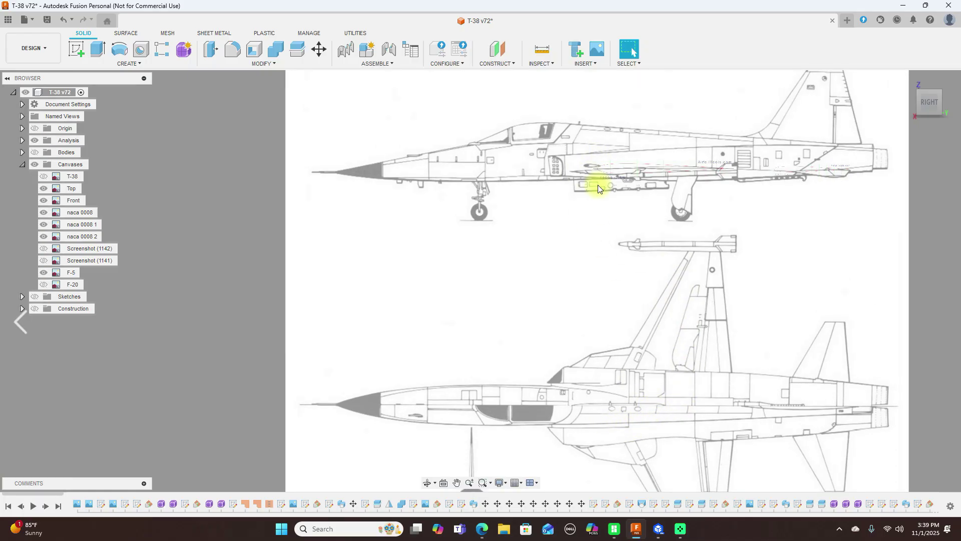
scroll(597, 185, "down", 4)
scroll(591, 225, "up", 1)
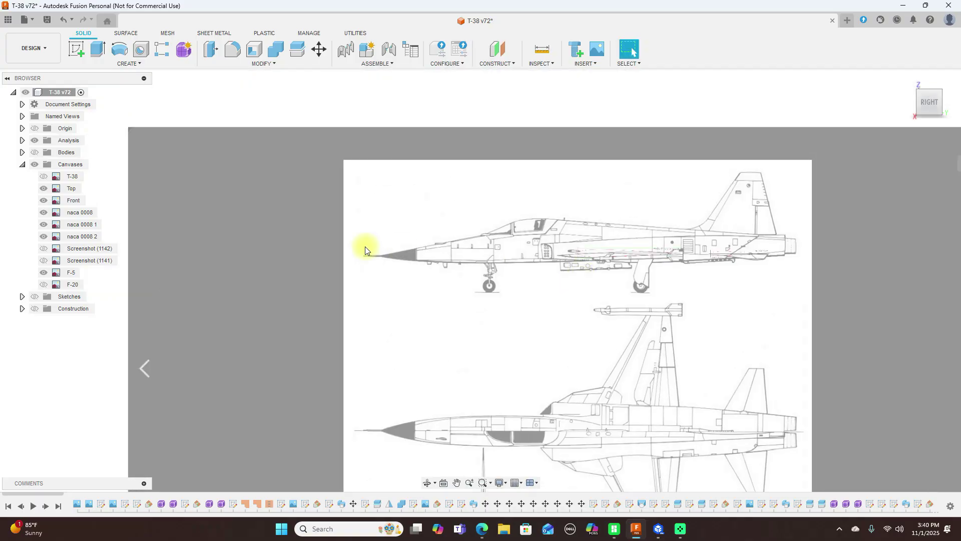
Flick the F-5 canvas on and off over the T-38 drawing, then hide the T-38 canvas.
left_click(43, 176)
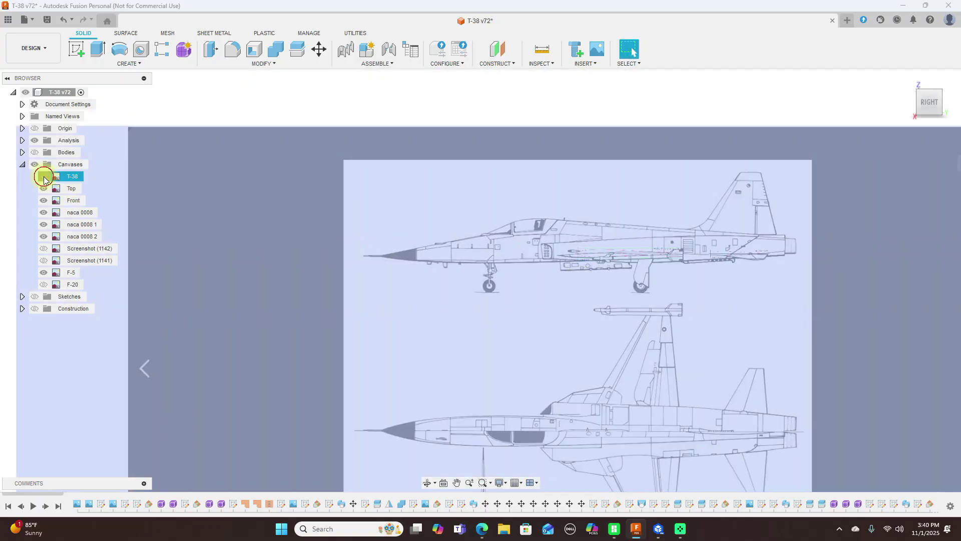
scroll(529, 273, "up", 3)
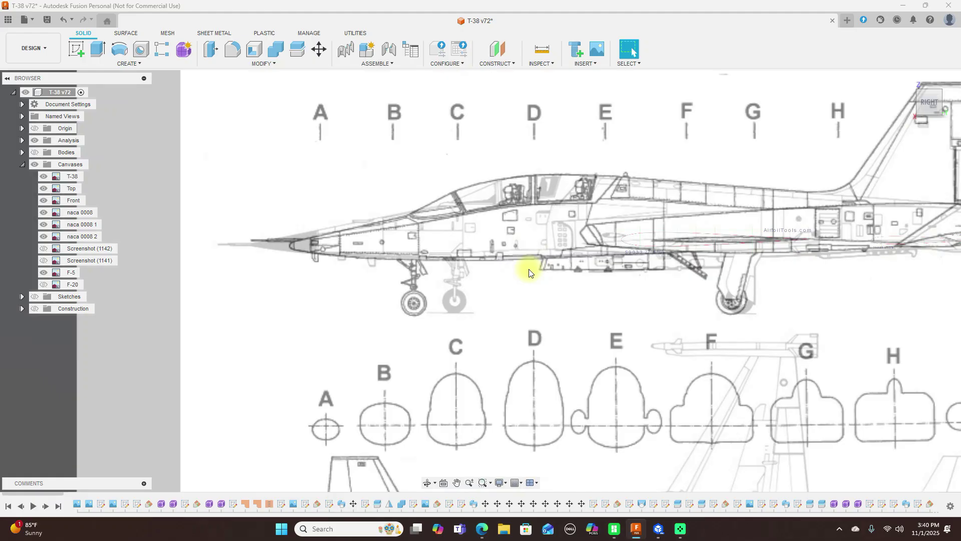
scroll(529, 272, "down", 2)
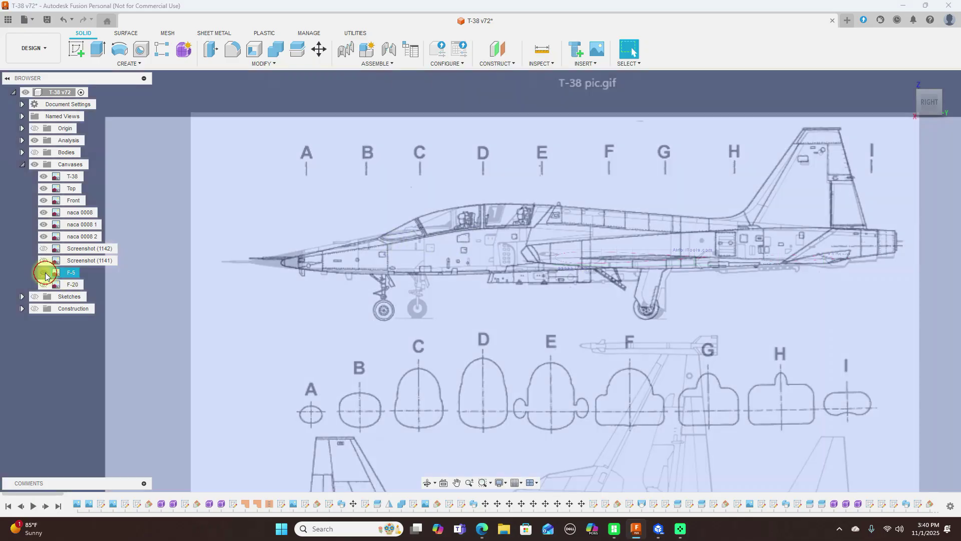
left_click(44, 272)
left_click(45, 274)
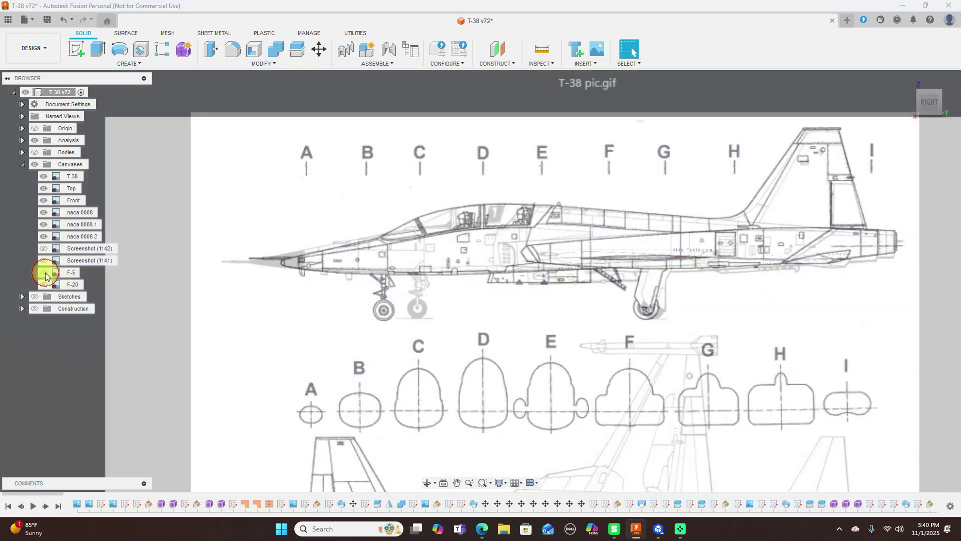
left_click(44, 273)
left_click(44, 274)
left_click(45, 274)
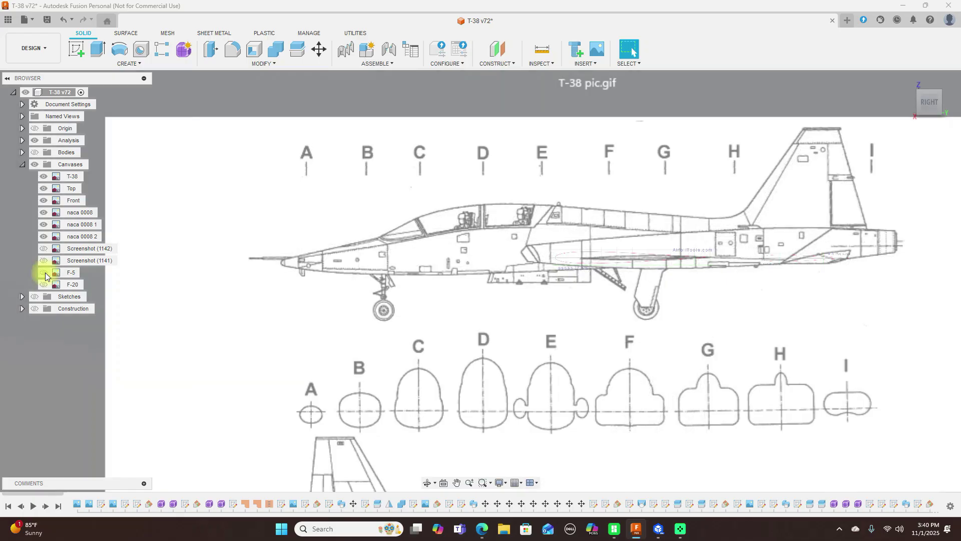
left_click(44, 273)
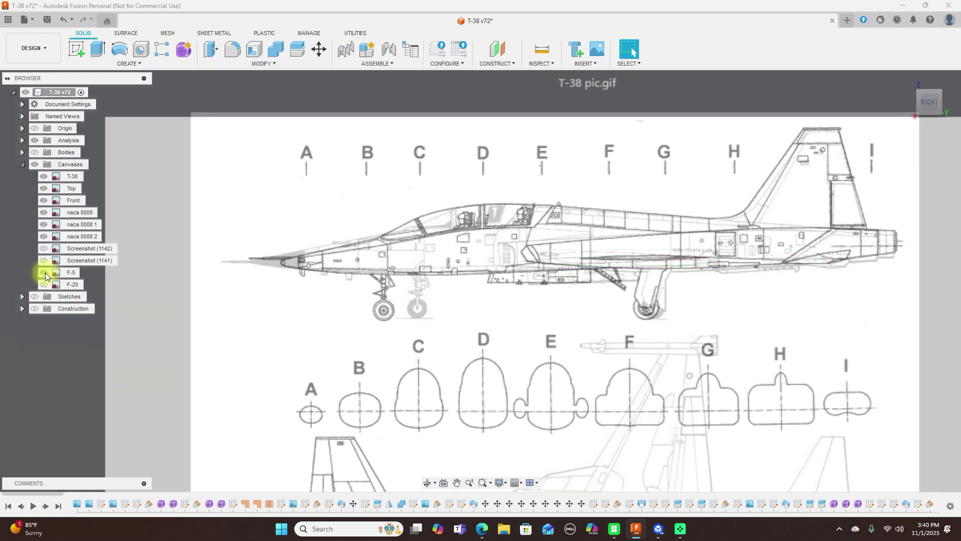
left_click(42, 178)
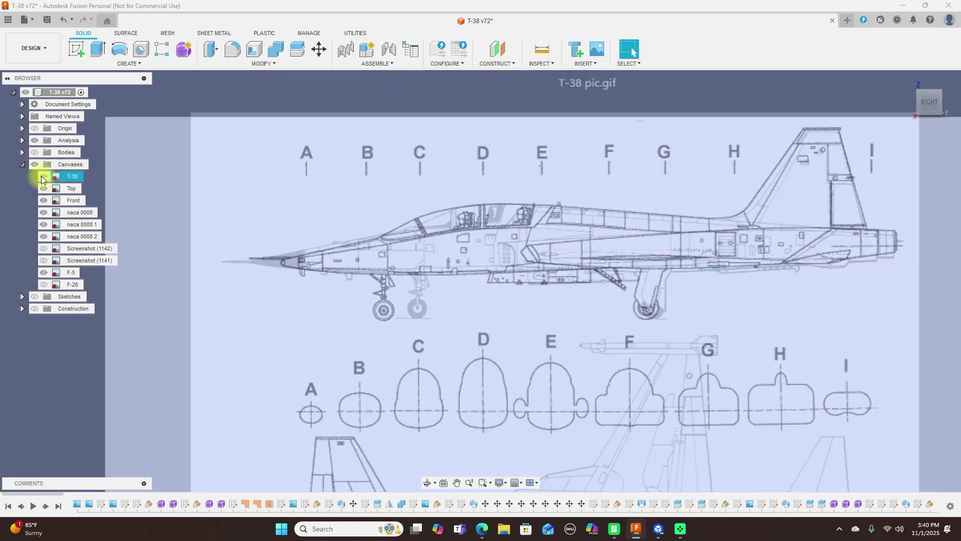
left_click(43, 176)
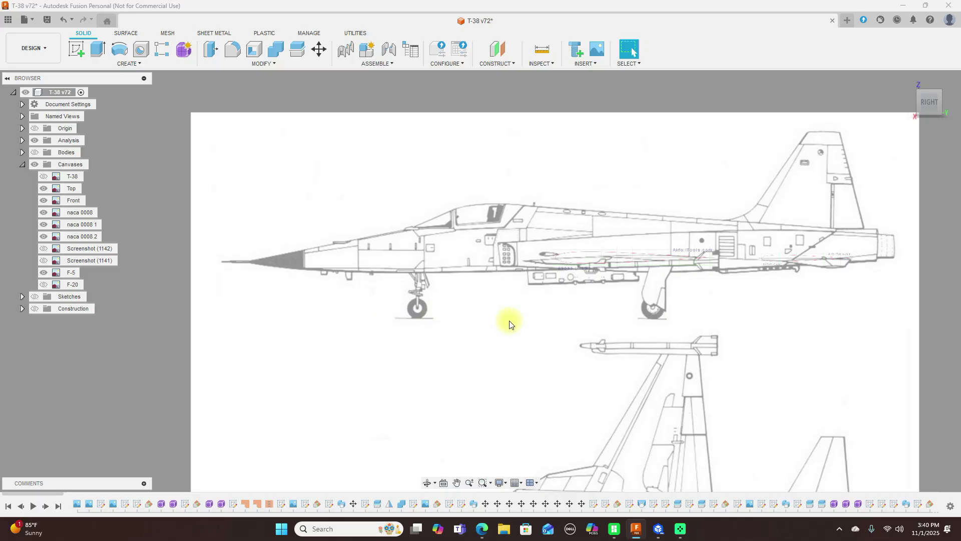
Zoom and pan until the F-5 sheet's side, top and front views all fit on screen.
scroll(509, 323, "down", 3)
middle_click_drag(531, 307, 531, 232)
scroll(626, 321, "up", 2)
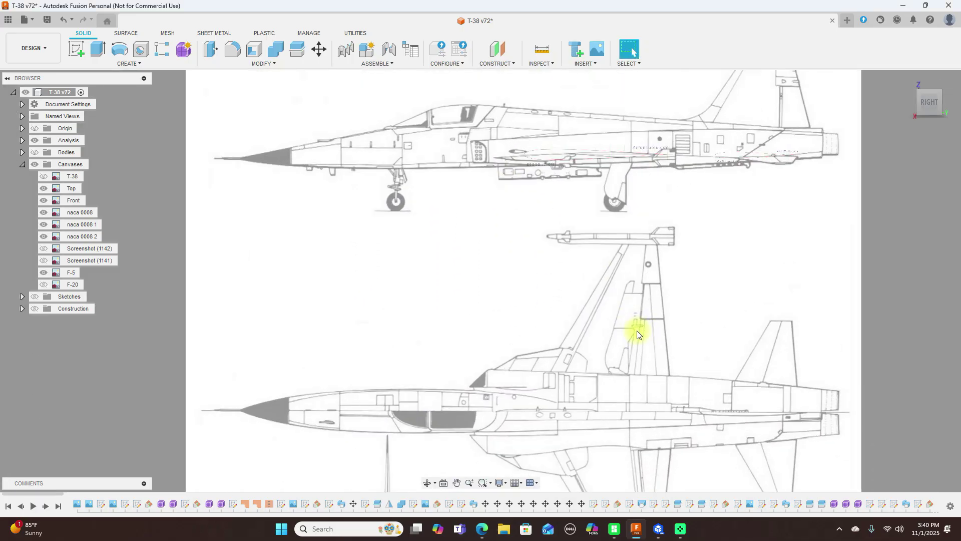
middle_click_drag(635, 322, 636, 276)
scroll(636, 281, "down", 2)
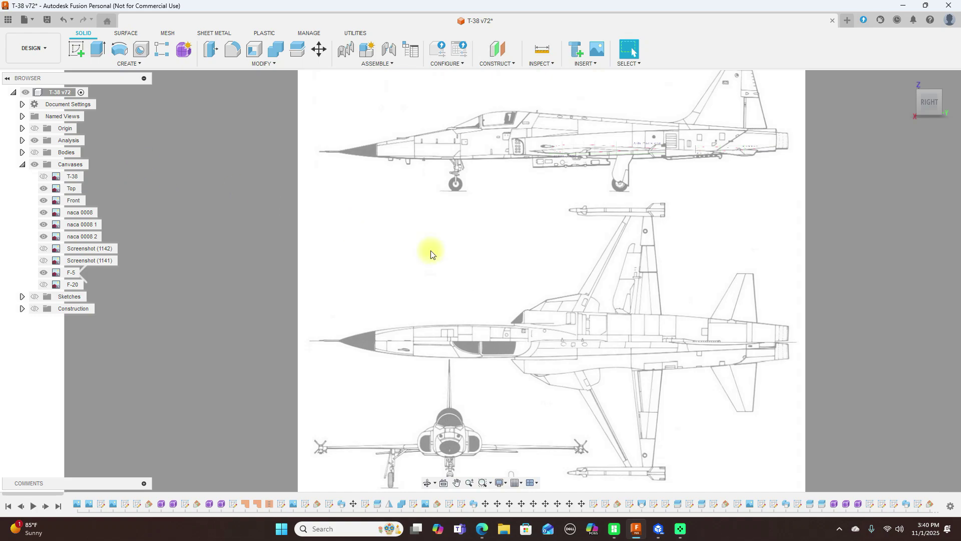
scroll(464, 289, "down", 2)
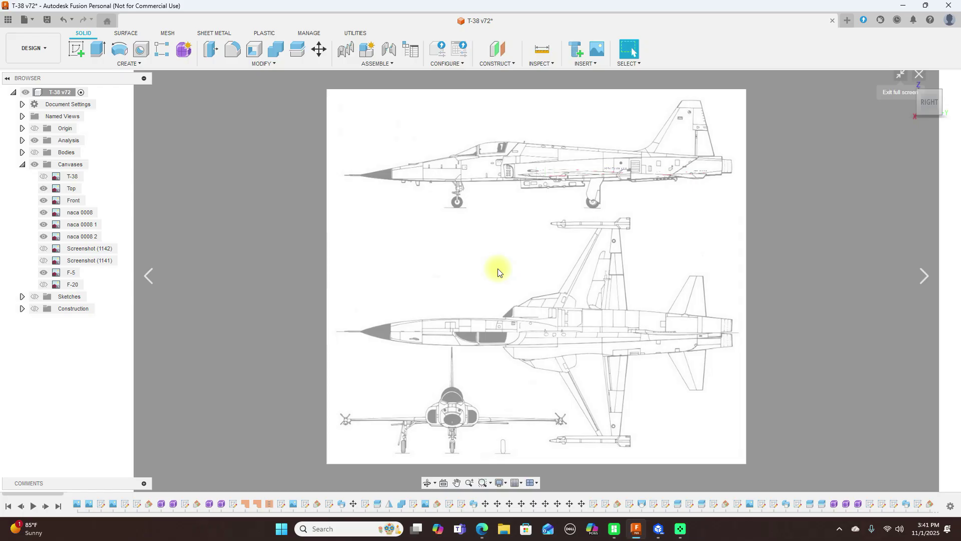
middle_click_drag(537, 243, 545, 286)
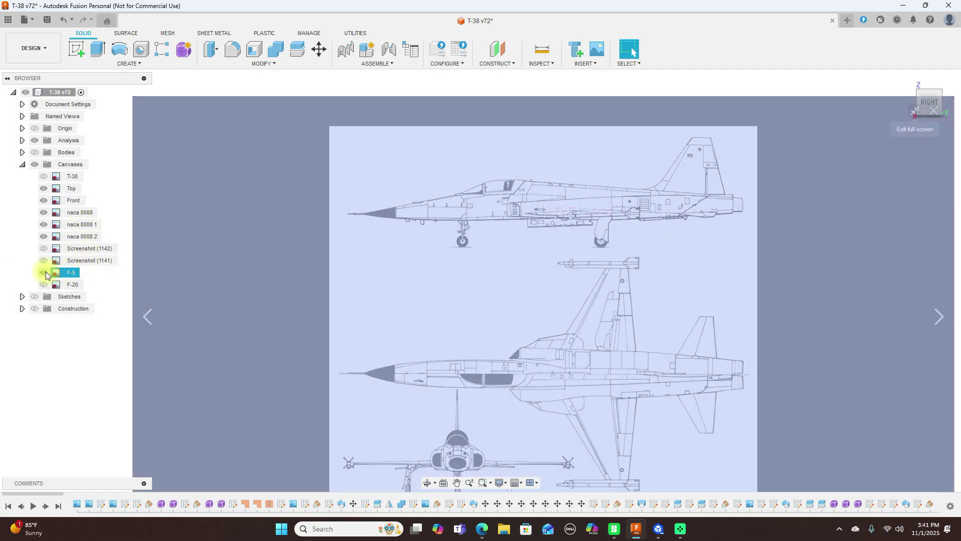
Hide the F-5 canvas, show the F-20 canvas, and pan to its top and front views.
left_click(44, 273)
left_click(44, 285)
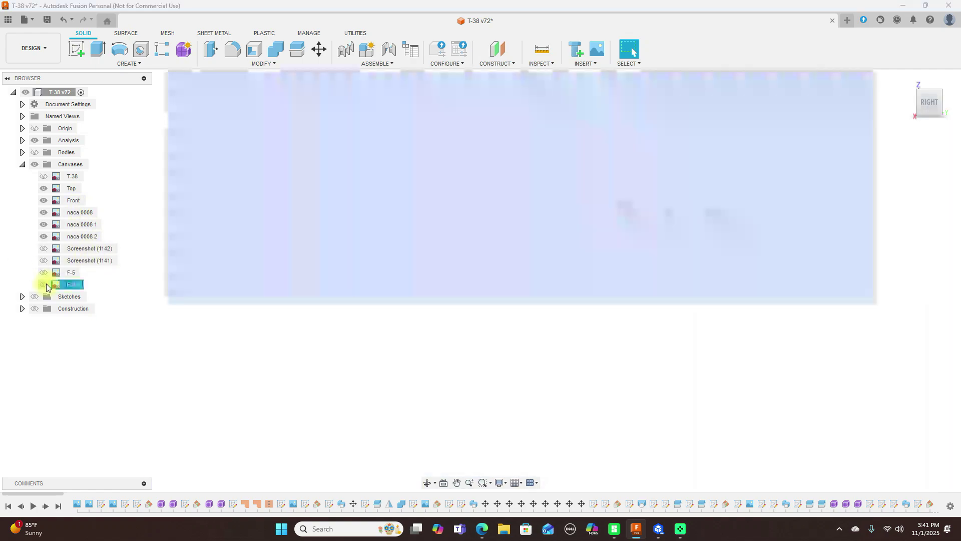
middle_click_drag(580, 241, 604, 314)
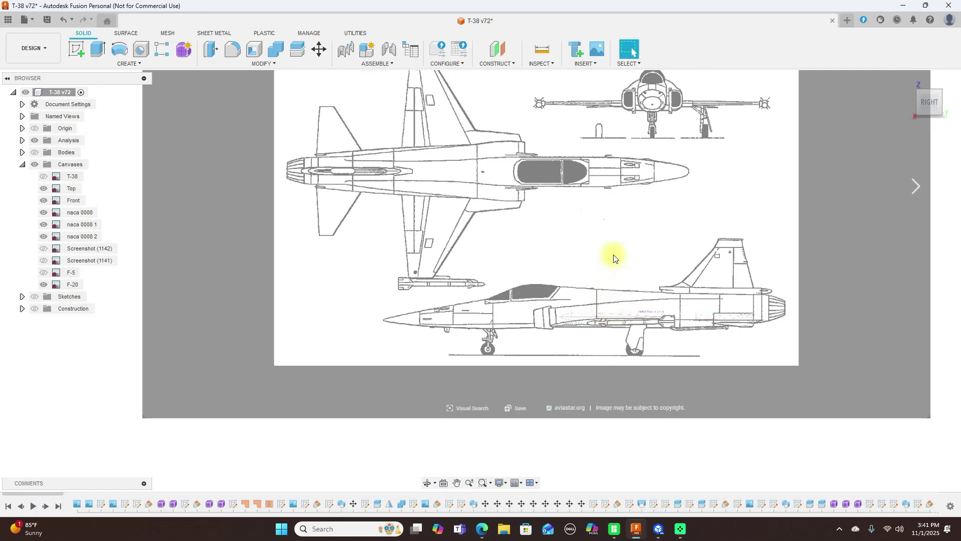
scroll(626, 261, "up", 2)
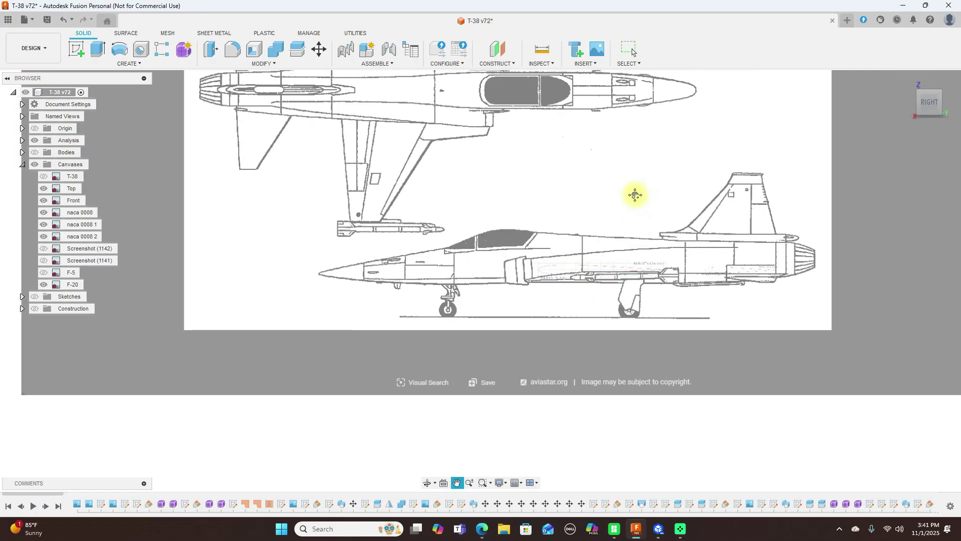
middle_click_drag(635, 195, 634, 190)
scroll(651, 211, "down", 2)
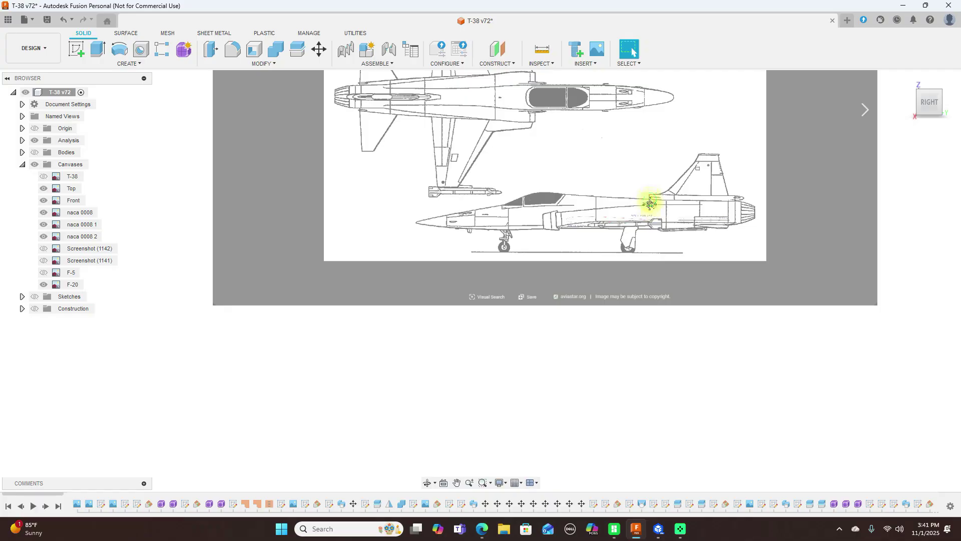
middle_click_drag(650, 207, 651, 317)
Zoom in and out across the F-20 drawing to inspect its top and side views.
scroll(650, 206, "up", 2)
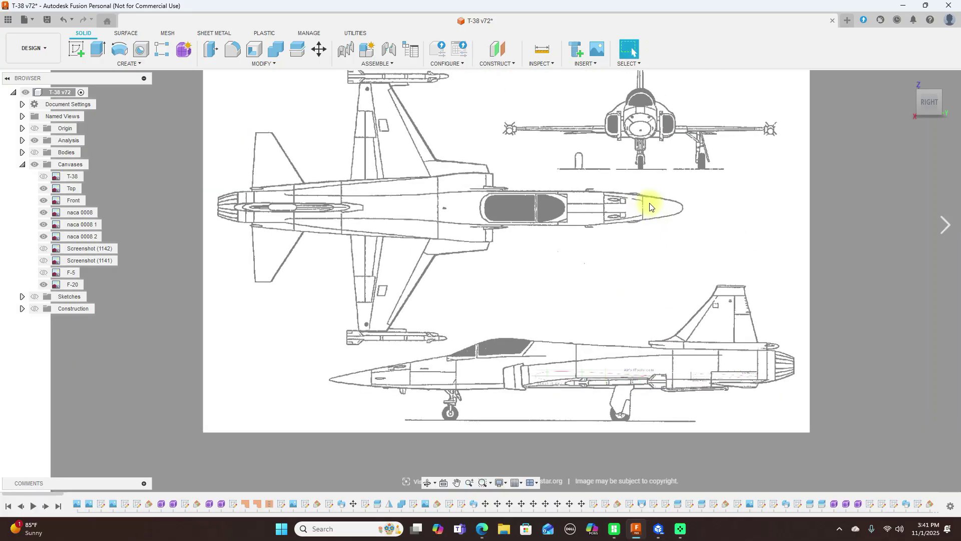
scroll(640, 223, "up", 2)
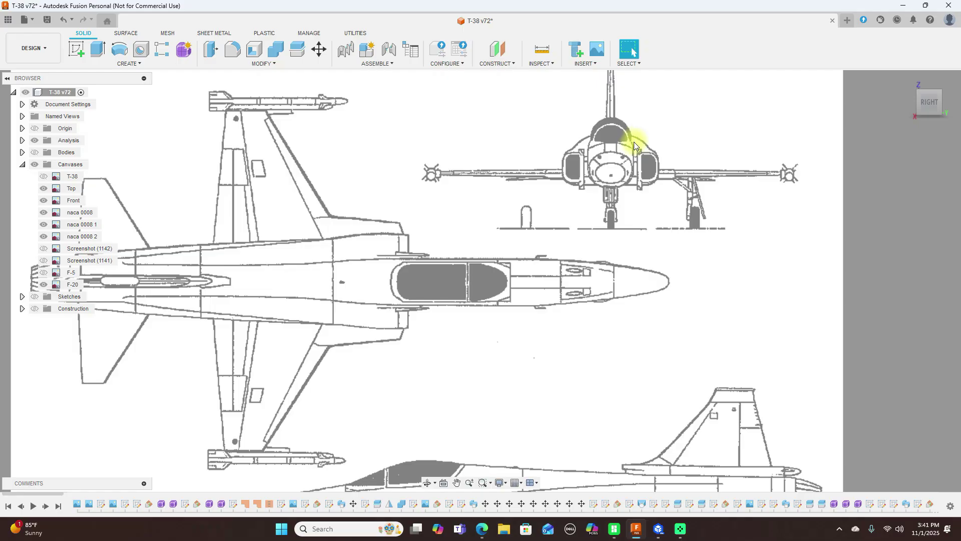
scroll(634, 143, "down", 4)
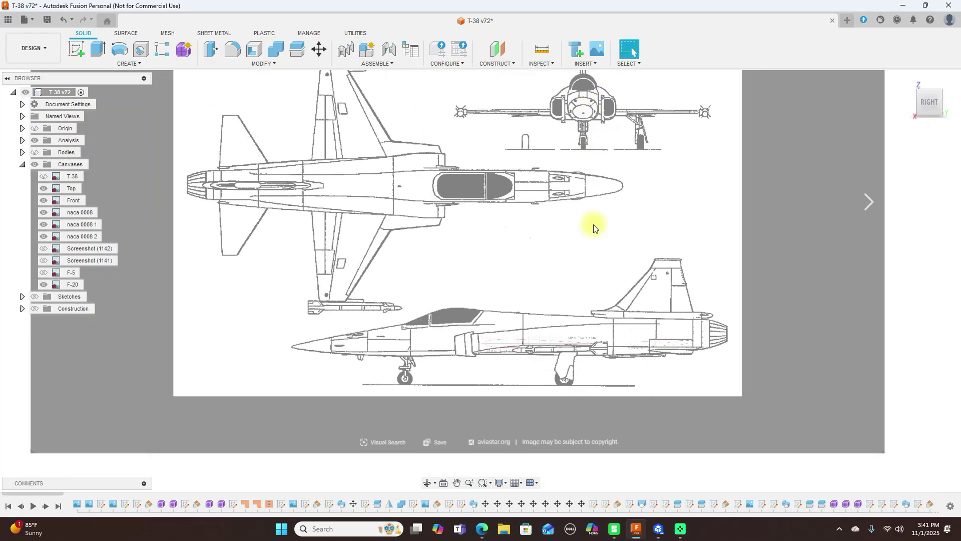
scroll(582, 335, "up", 2)
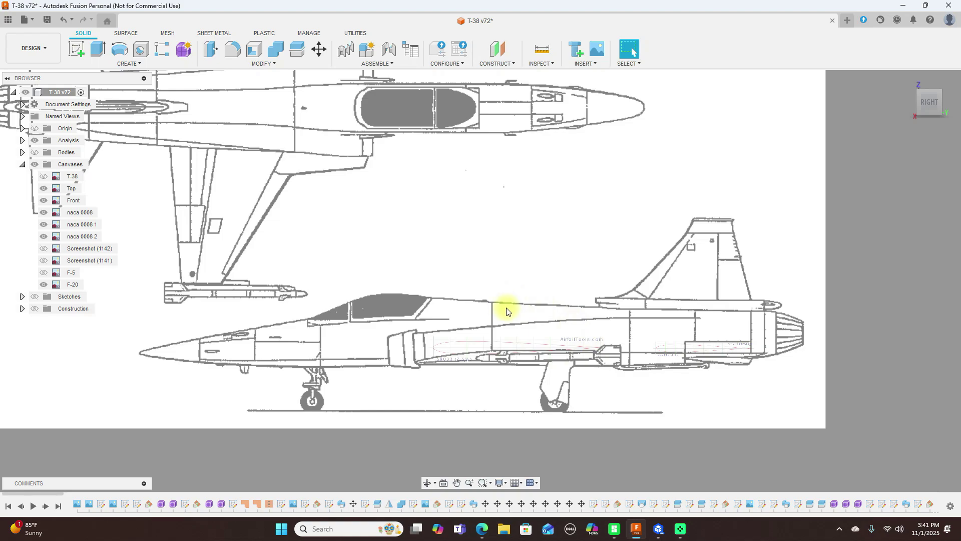
scroll(506, 308, "down", 2)
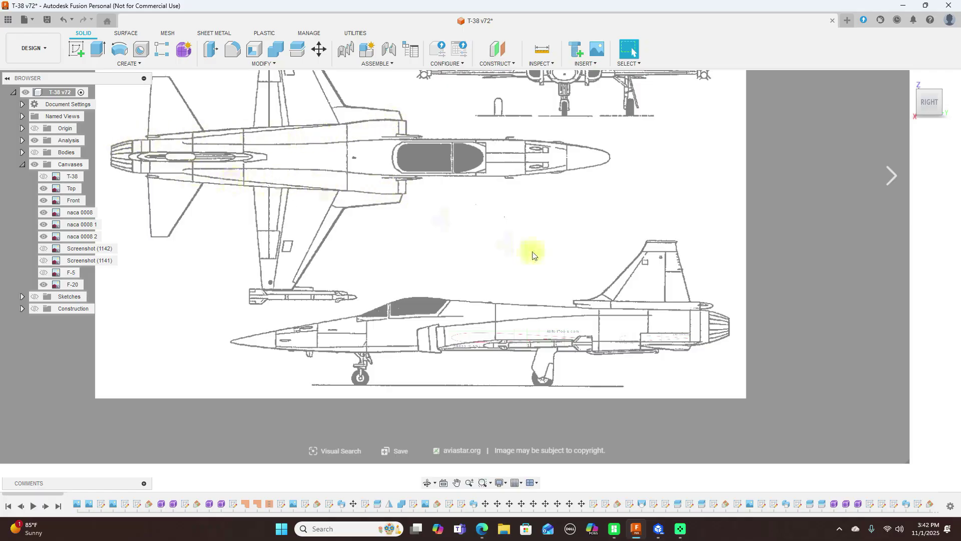
scroll(532, 255, "up", 2)
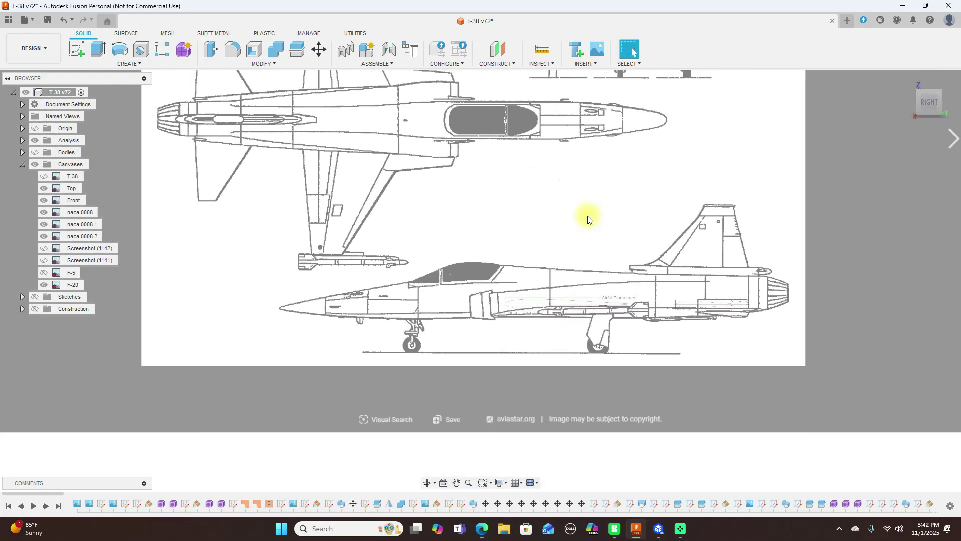
scroll(587, 219, "up", 2)
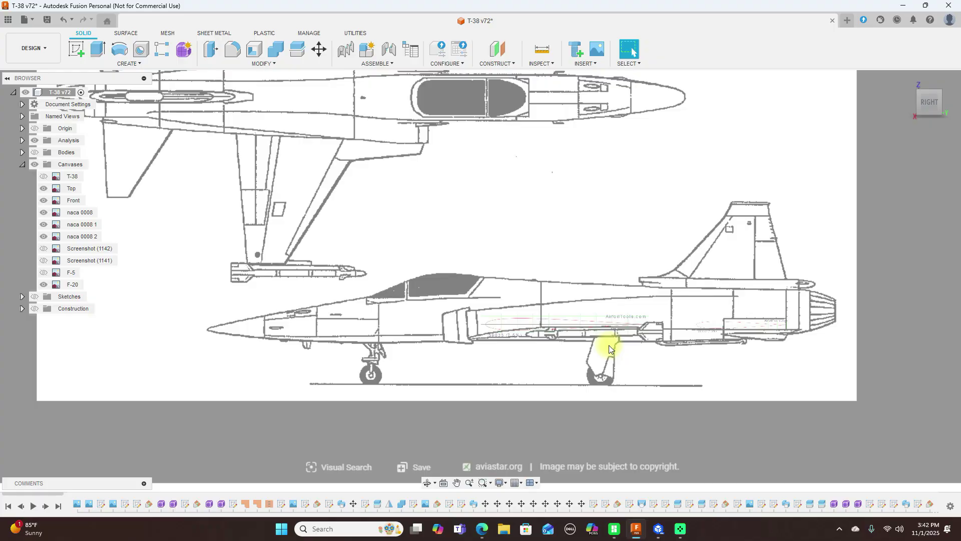
scroll(609, 344, "down", 1)
scroll(614, 326, "up", 3)
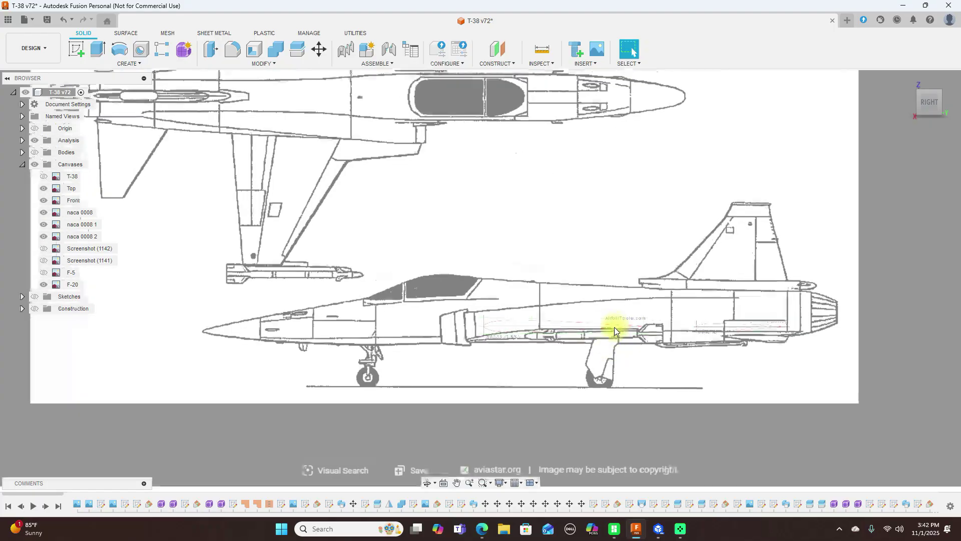
scroll(620, 281, "down", 2)
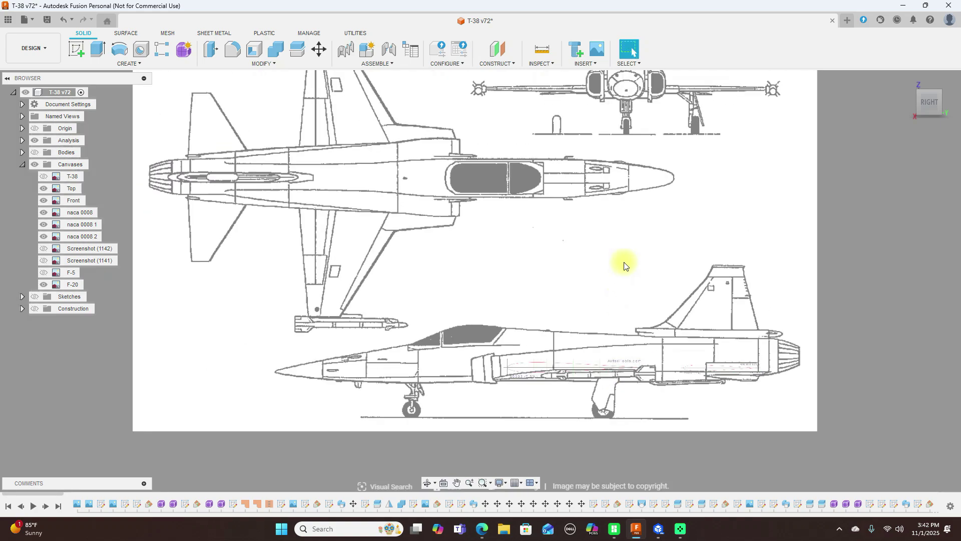
scroll(627, 302, "up", 2)
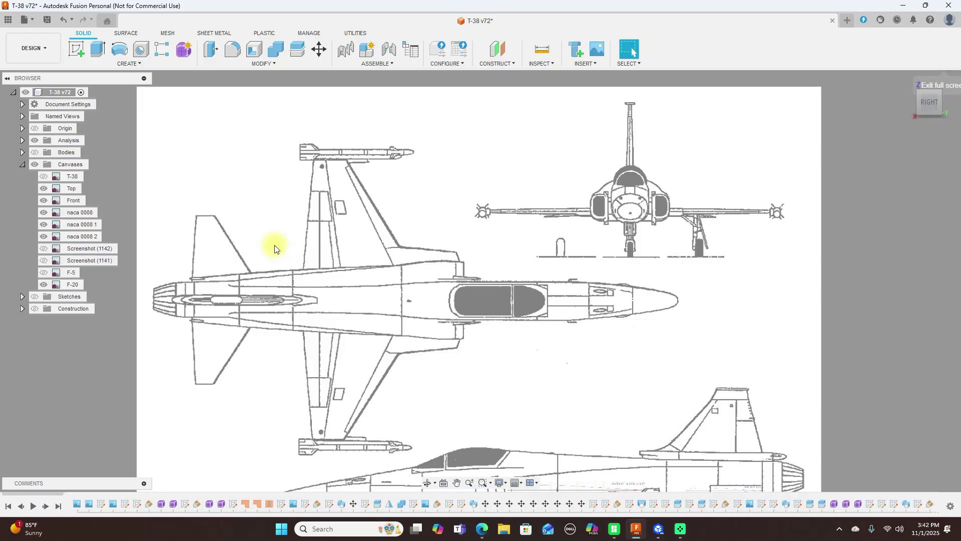
Hide the F-20 canvas and show the F-5 canvas, moving up toward its top view.
left_click(44, 177)
middle_click_drag(602, 330, 607, 315)
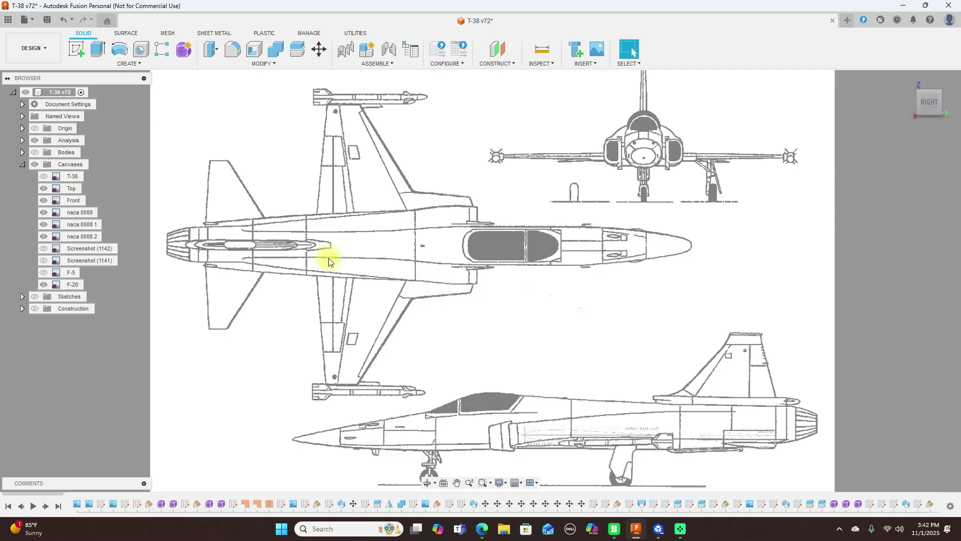
left_click(70, 284)
left_click(43, 284)
left_click(43, 272)
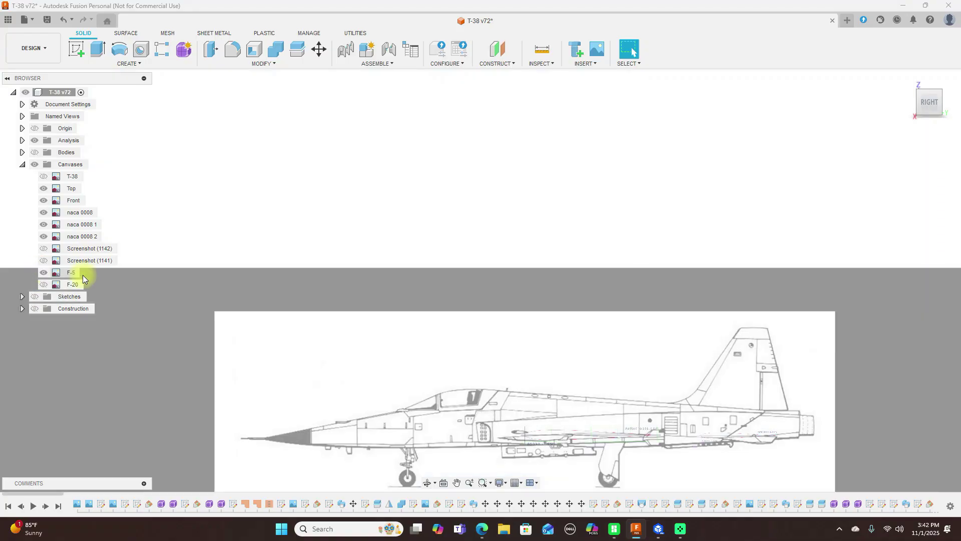
middle_click_drag(558, 247, 584, 147)
key("Escape")
Zoom and pan over the F-5 drawing to show more of its side view.
scroll(651, 280, "down", 3)
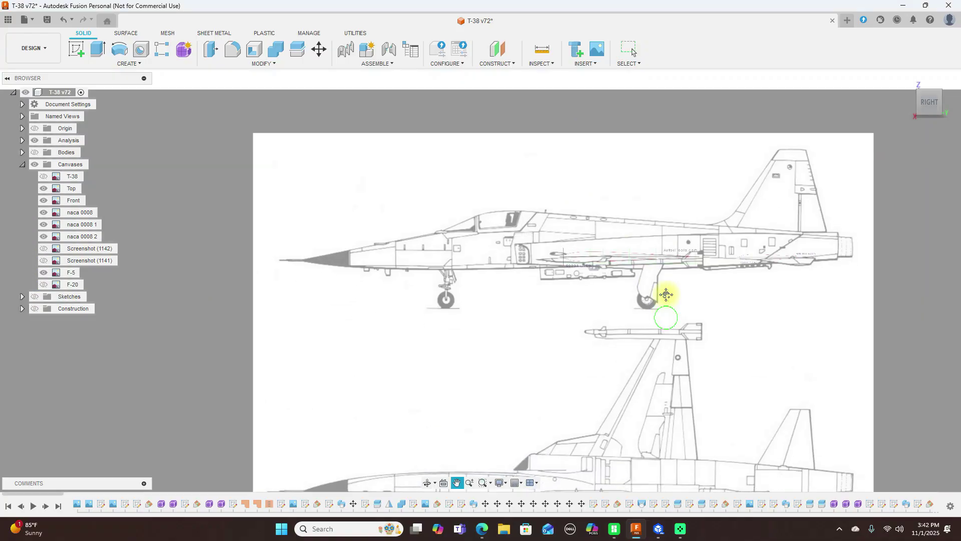
scroll(666, 296, "down", 5)
scroll(623, 420, "up", 2)
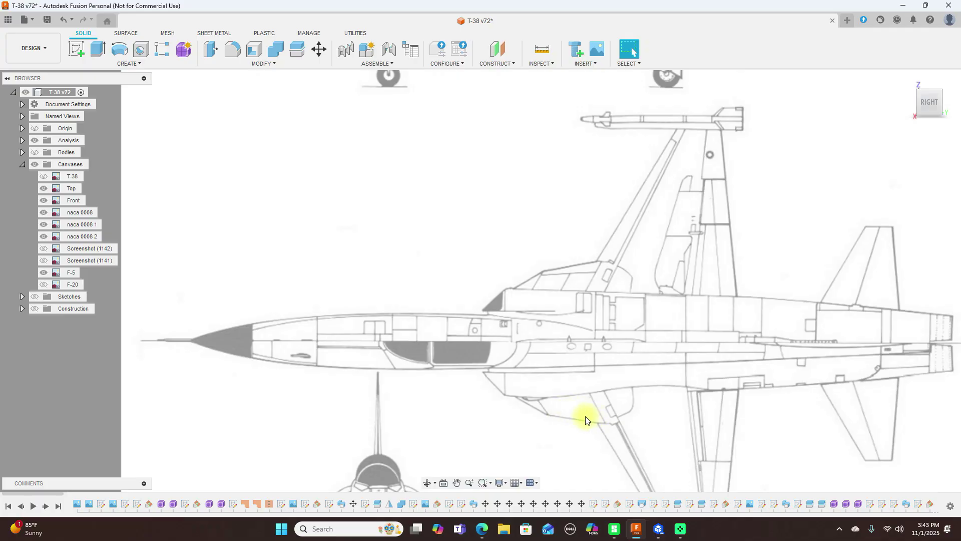
scroll(554, 332, "down", 3)
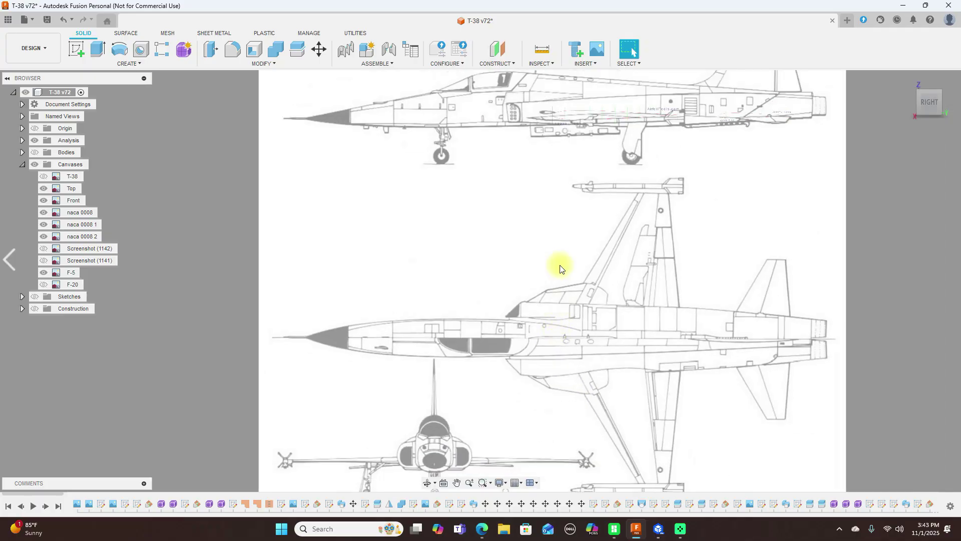
middle_click_drag(560, 269, 569, 341)
scroll(555, 327, "up", 1)
Overlay the T-38 and F-20 canvases on the F-5 side view, compare, then hide the T-38.
left_click(44, 178)
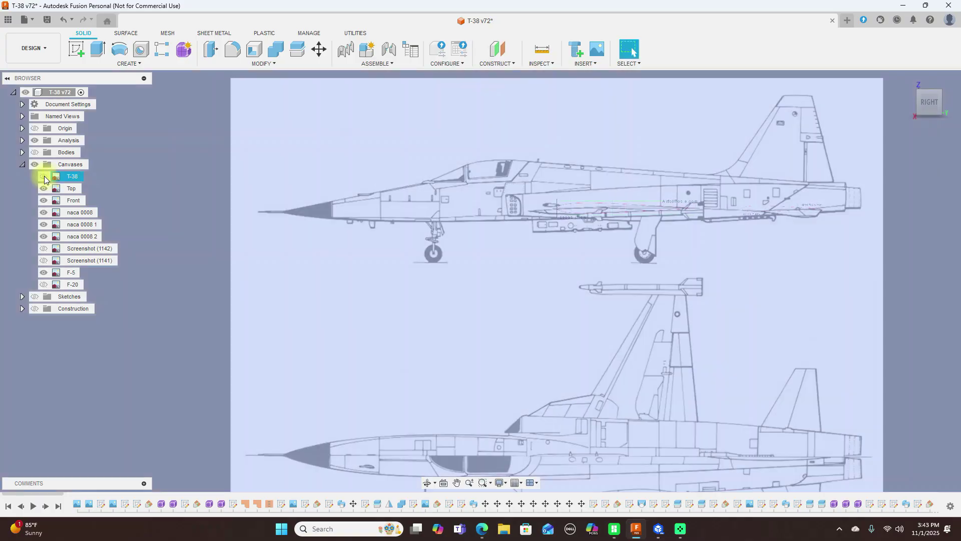
left_click(42, 285)
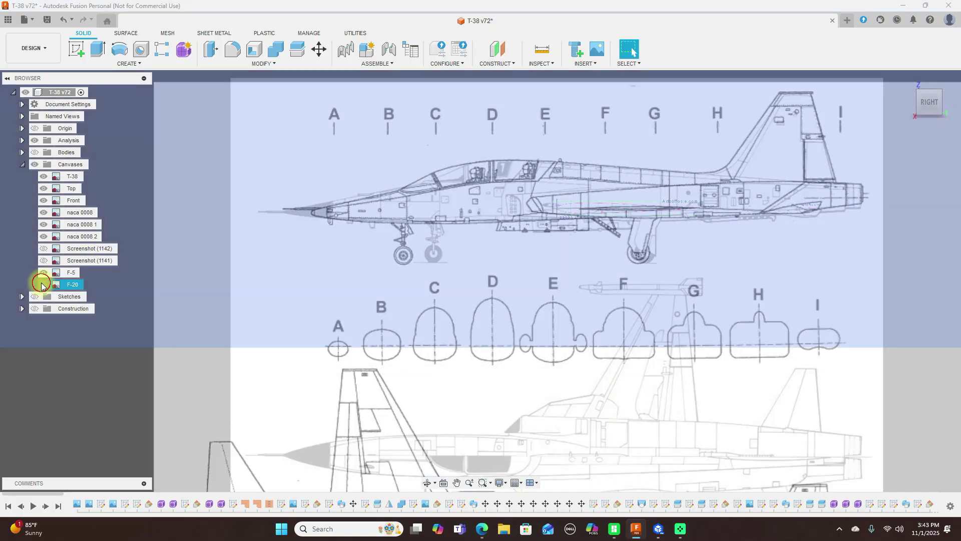
left_click(43, 284)
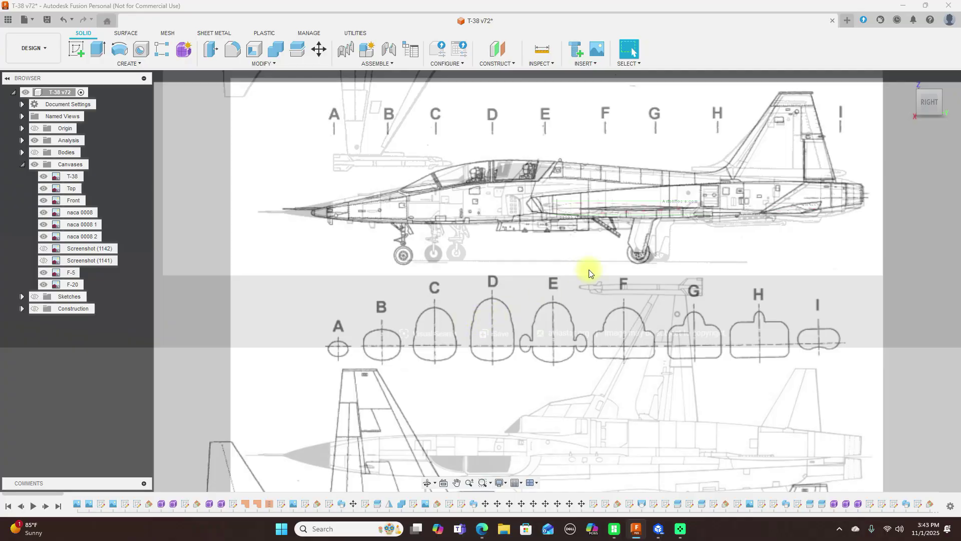
scroll(588, 273, "up", 5)
middle_click_drag(562, 258, 562, 347)
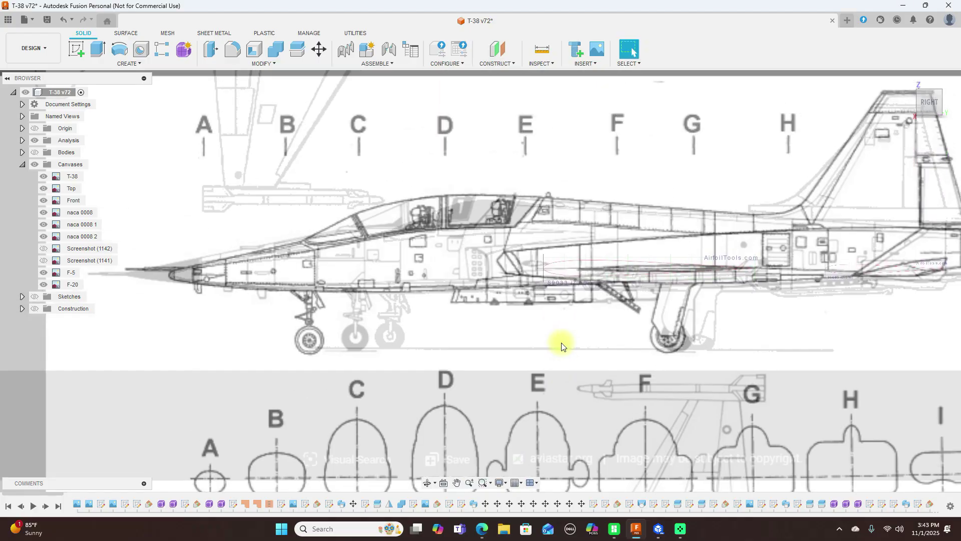
scroll(562, 346, "down", 1)
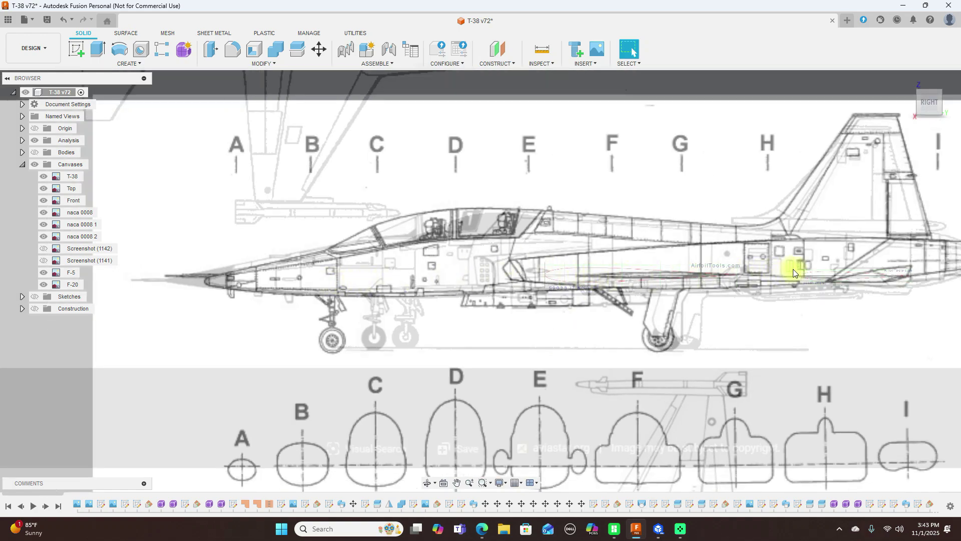
scroll(801, 332, "down", 1)
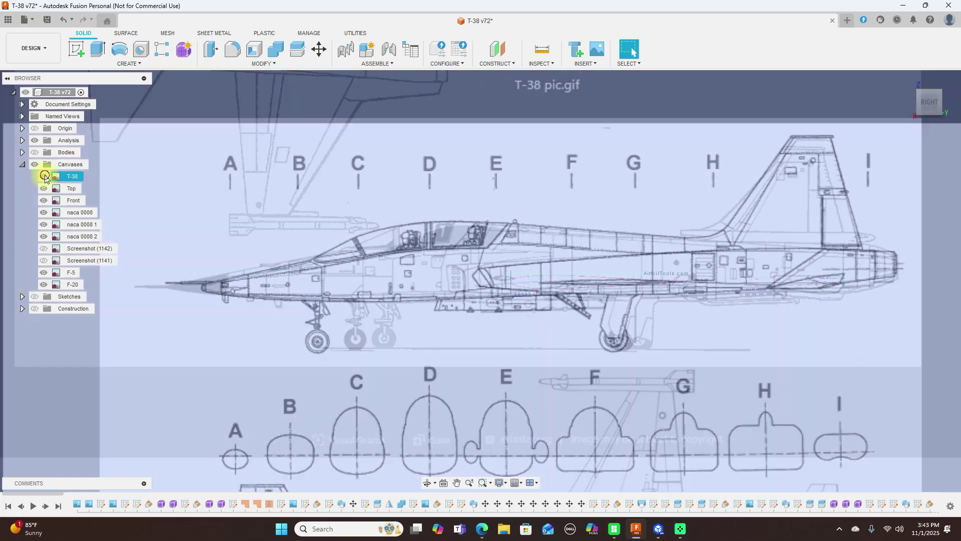
left_click(43, 176)
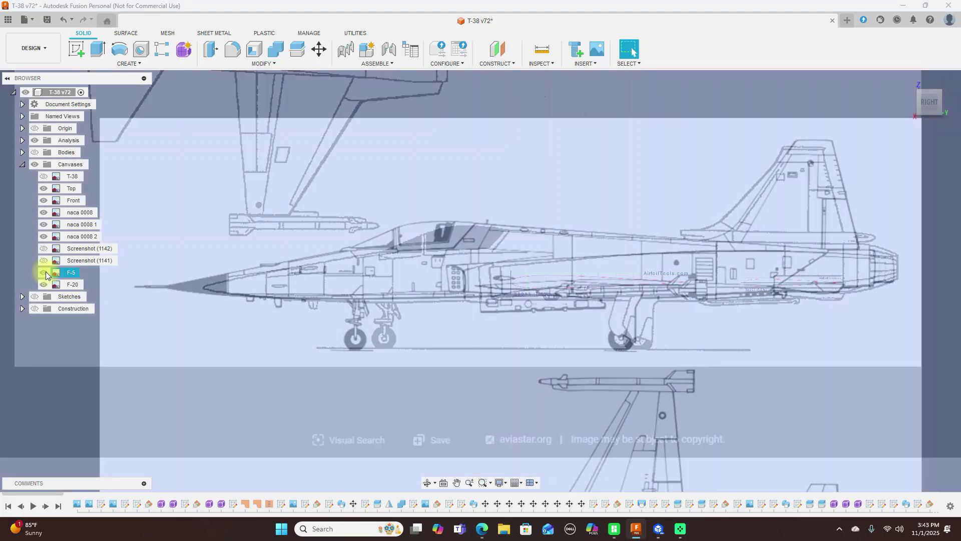
Hide the F-5 canvas and pan across the F-20 drawing.
left_click(43, 273)
scroll(586, 258, "down", 5)
scroll(569, 380, "up", 3)
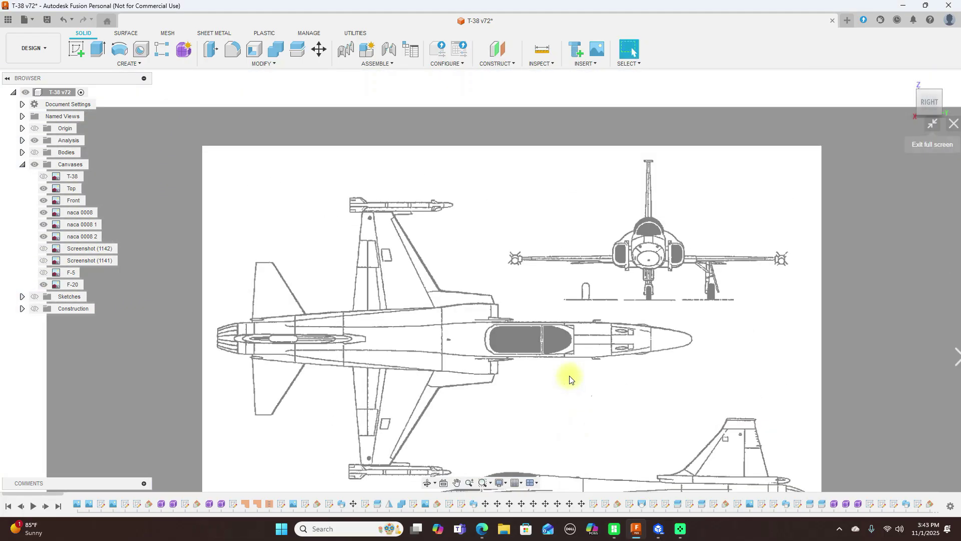
scroll(545, 363, "up", 2)
middle_click_drag(547, 360, 588, 362)
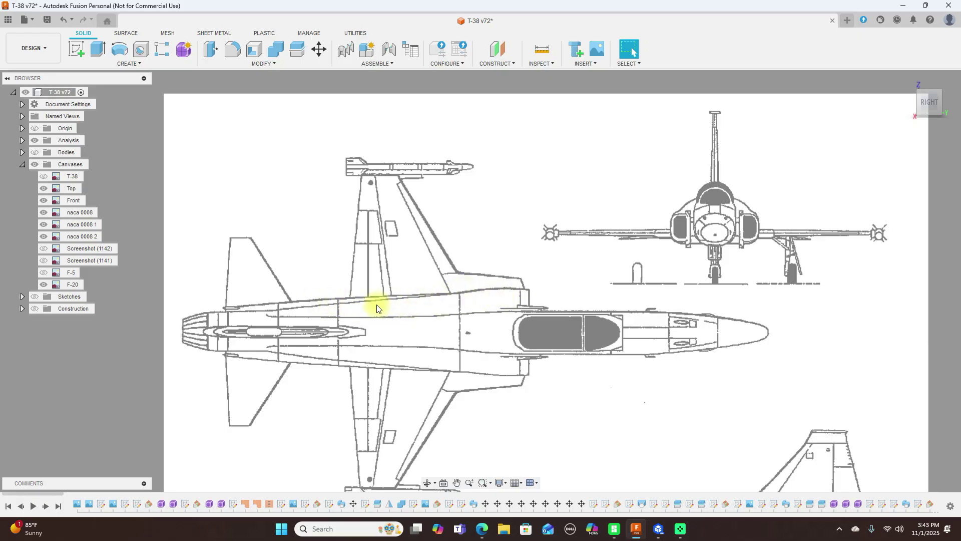
Swap the F-20 canvas for the F-5 and center the F-5 top view.
left_click(45, 284)
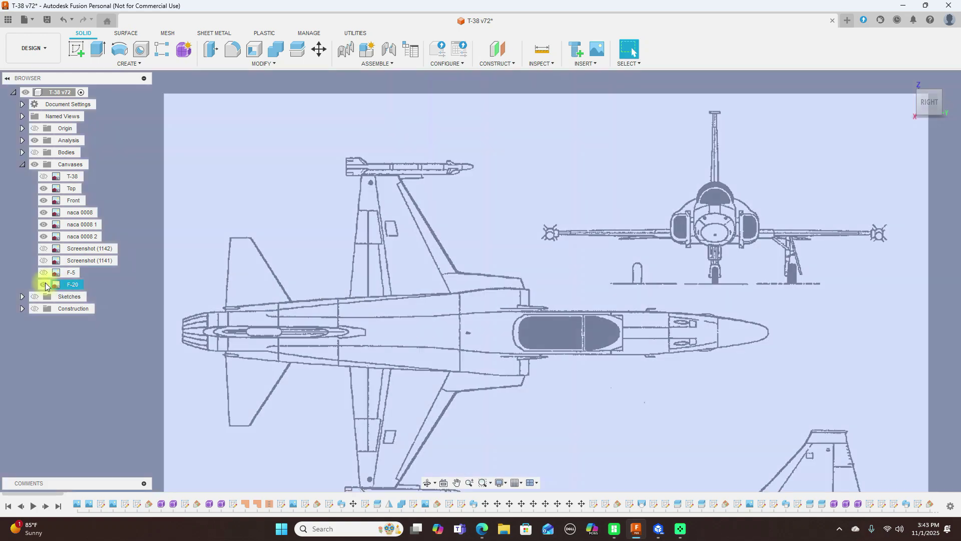
left_click(44, 285)
left_click(43, 272)
left_click(442, 300)
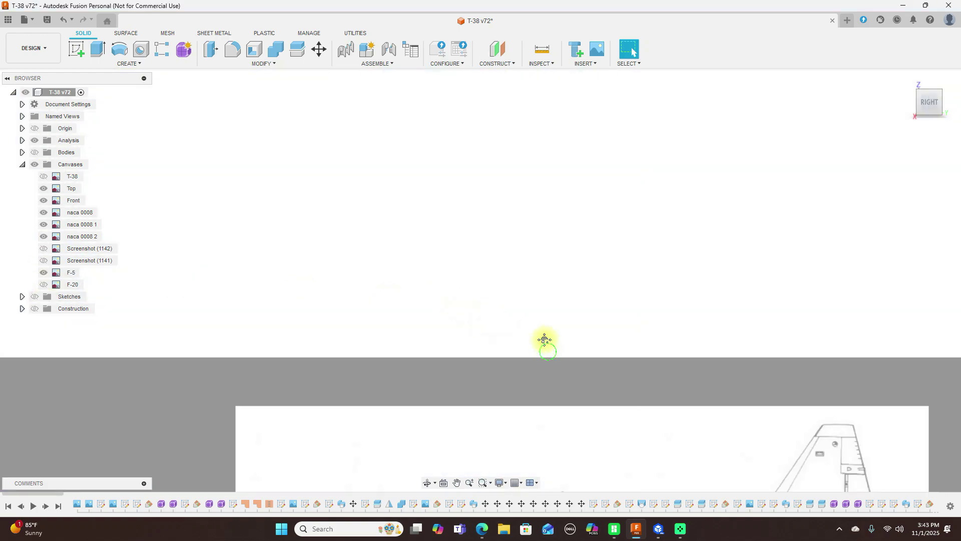
middle_click_drag(544, 340, 553, 441)
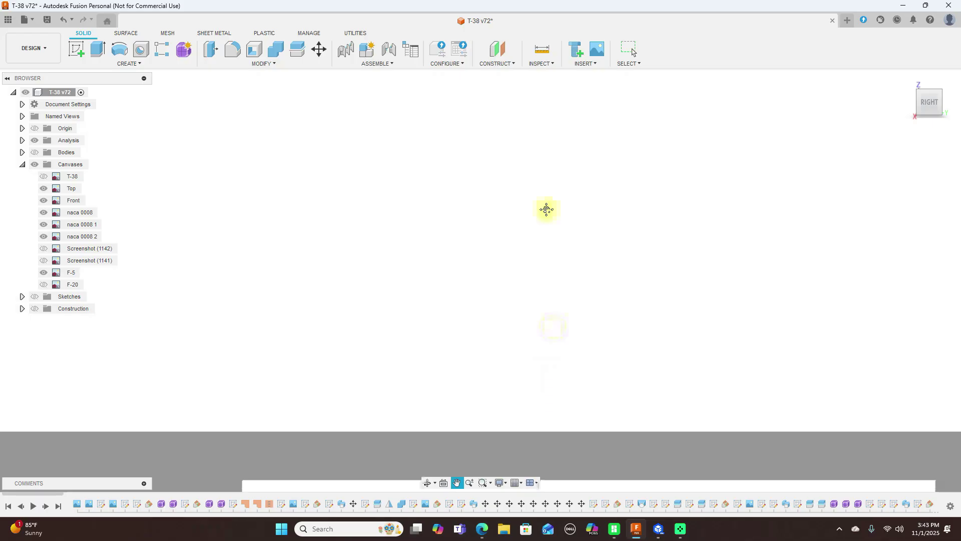
middle_click_drag(546, 209, 543, 163)
scroll(697, 333, "up", 3)
scroll(663, 215, "up", 5)
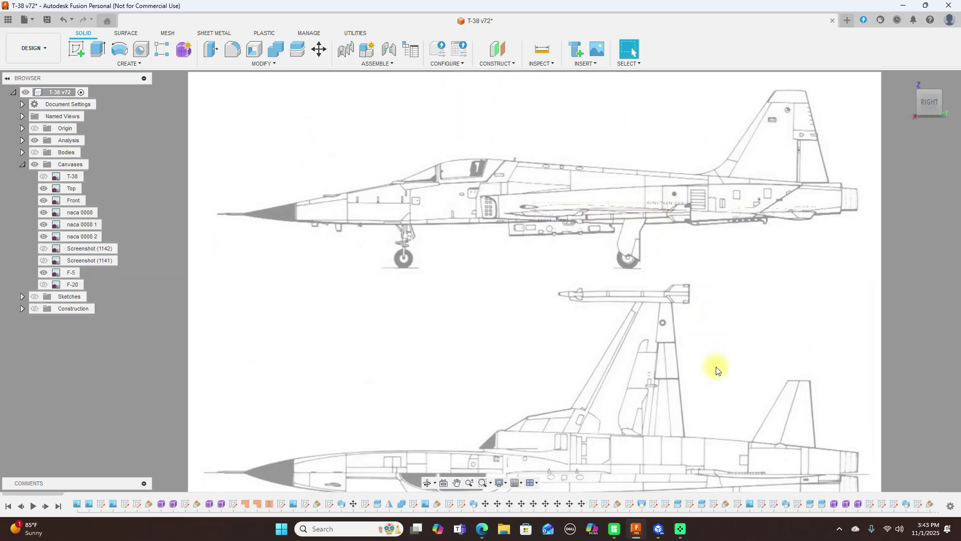
middle_click_drag(716, 371, 710, 234)
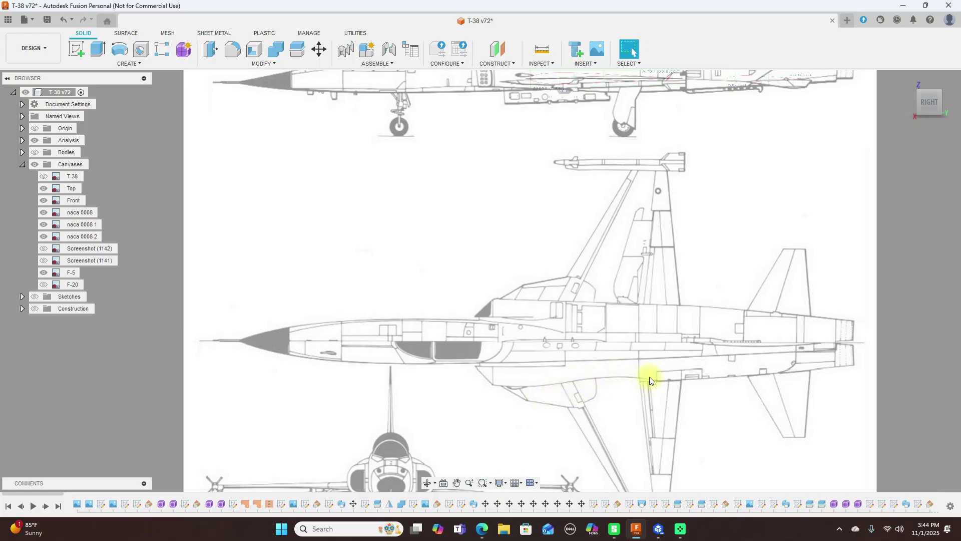
Shift the F-5 drawings to show the side view, then hide the Top reference canvas.
scroll(579, 382, "down", 3)
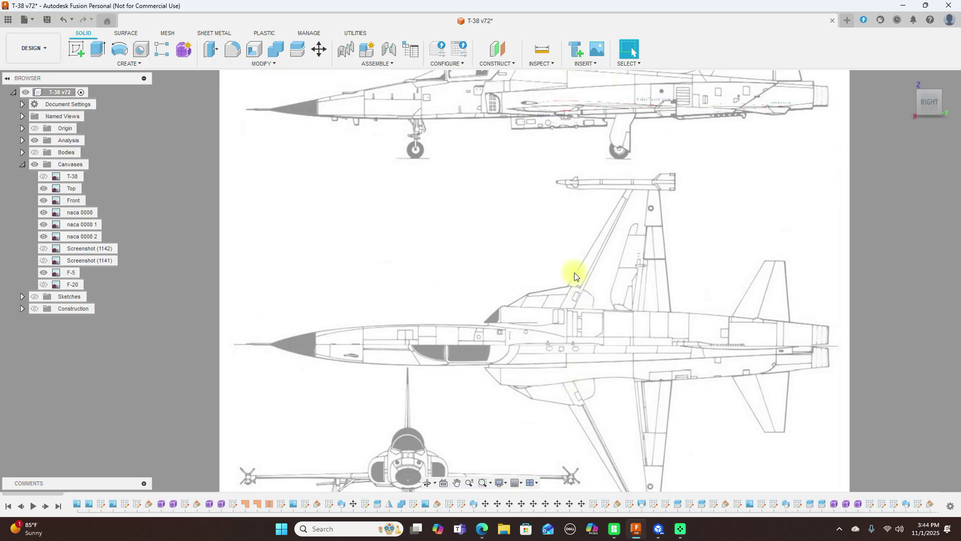
scroll(594, 328, "up", 2)
middle_click_drag(614, 237, 603, 305)
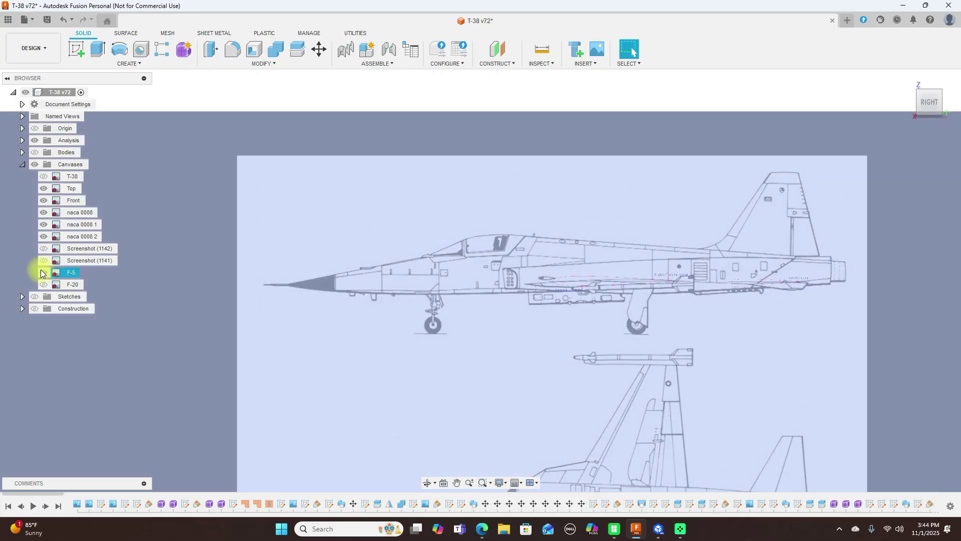
left_click(44, 188)
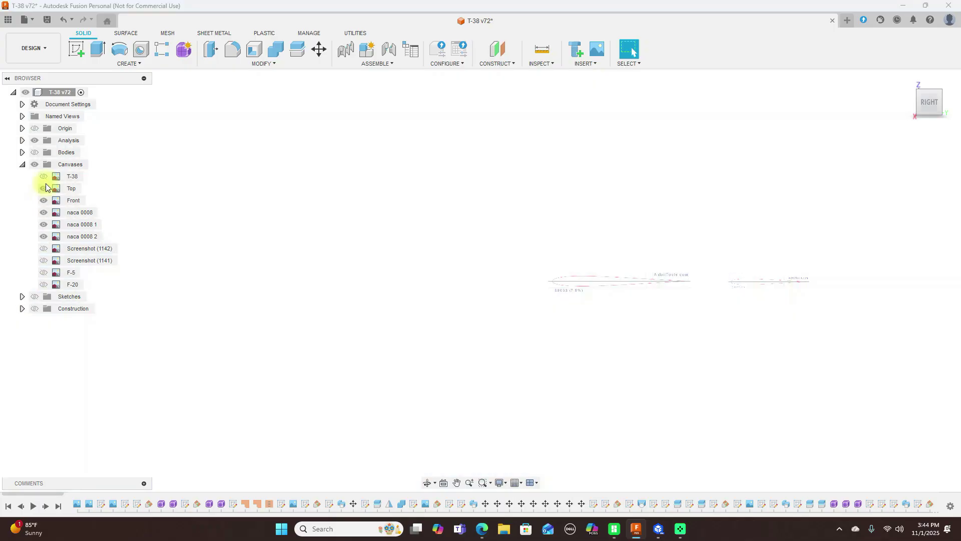
Show the T-38 bodies and view the aircraft from the Top view.
left_click(35, 152)
scroll(601, 320, "up", 5)
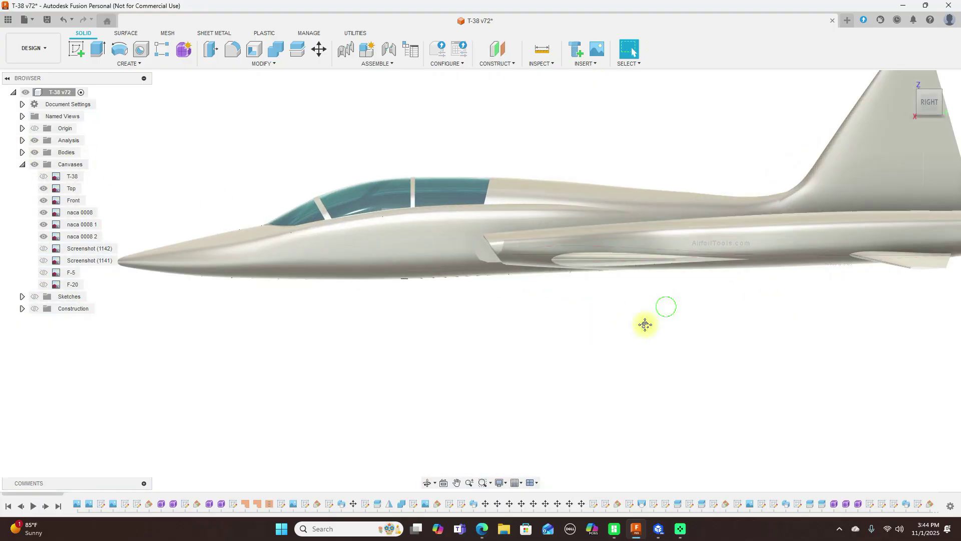
scroll(646, 325, "down", 4)
left_click(929, 83)
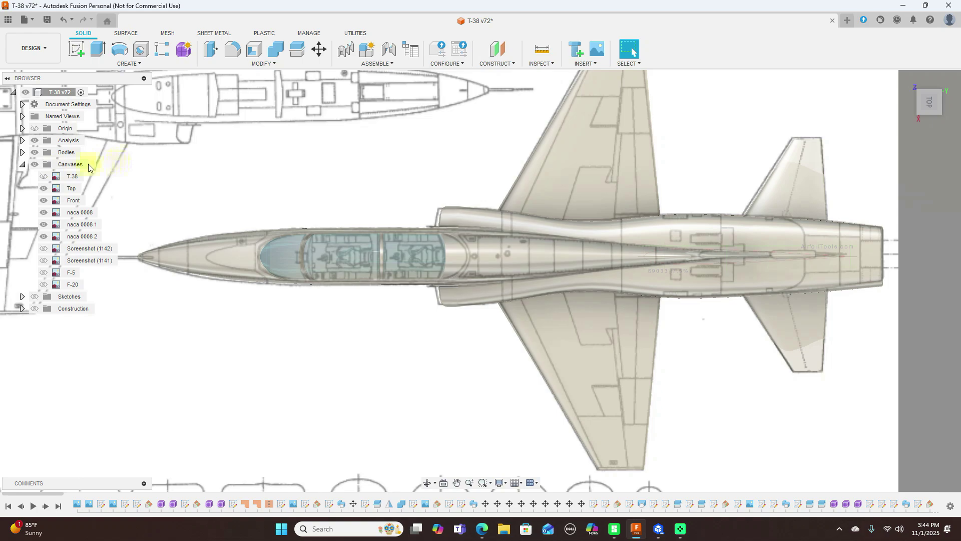
Toggle the reference canvases off and back on, then hide the T-38 body.
left_click(34, 164)
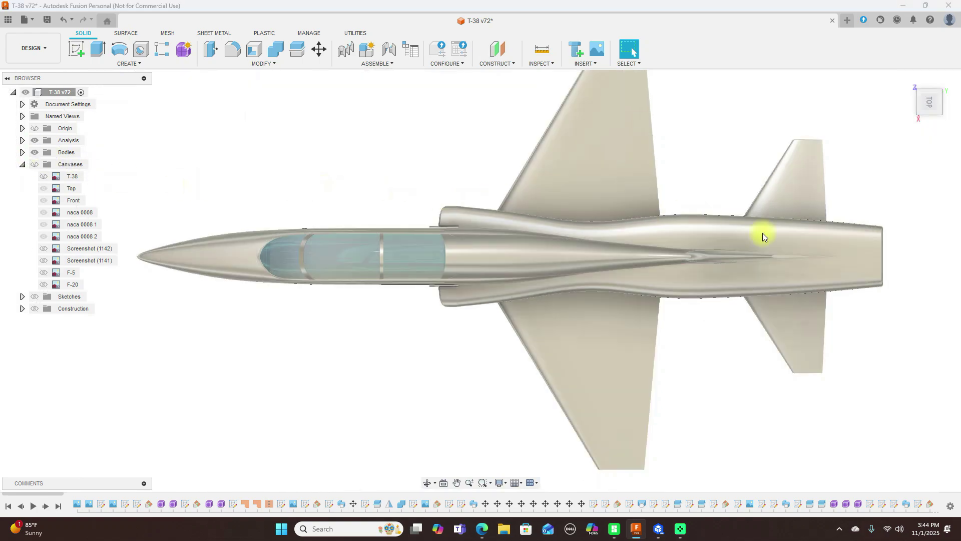
scroll(752, 332, "up", 1)
scroll(752, 332, "down", 1)
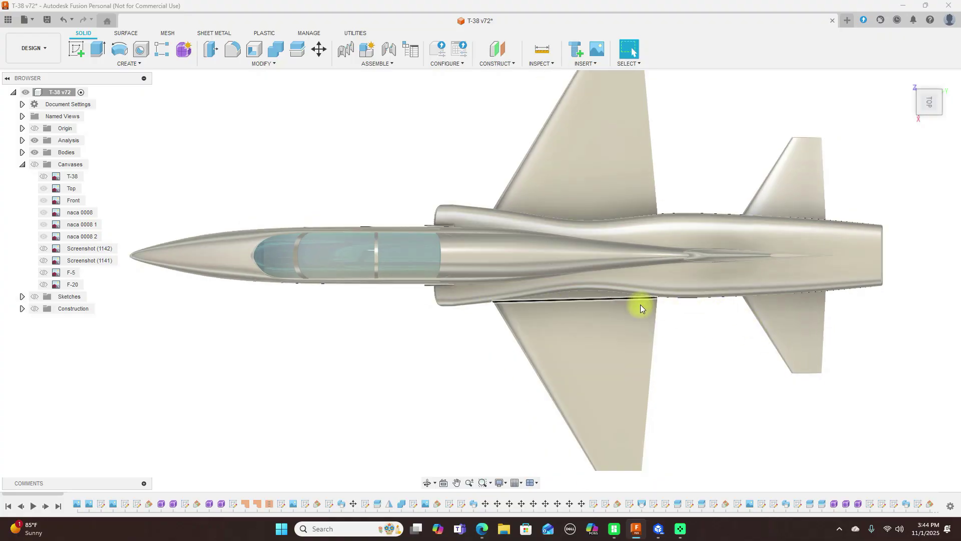
left_click(36, 164)
left_click(35, 152)
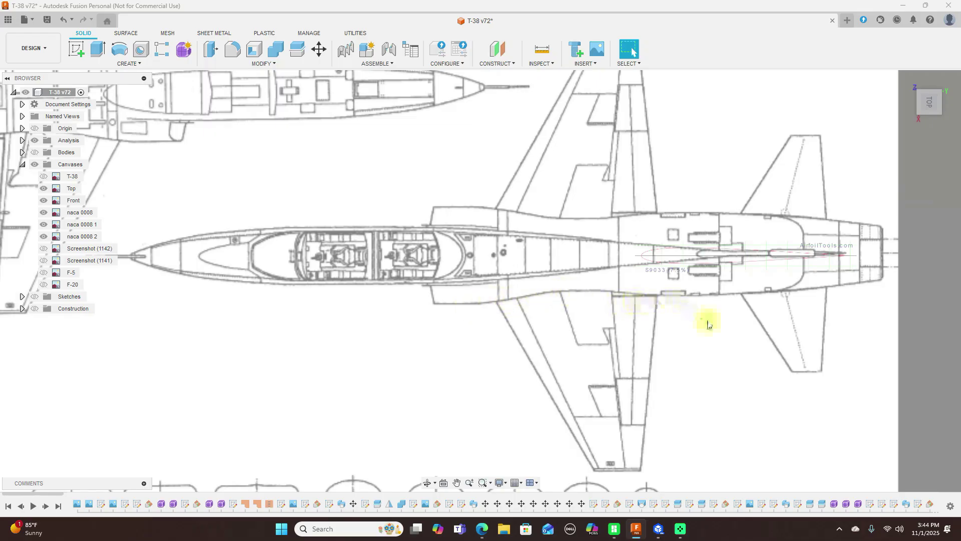
scroll(707, 325, "down", 2)
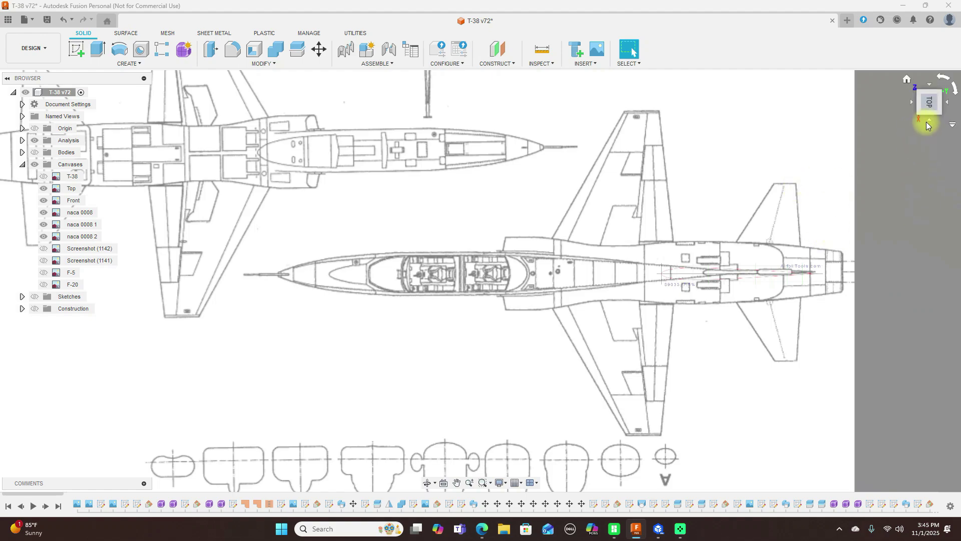
Switch to the Right view, show the T-38 body and hide all canvases.
left_click(931, 121)
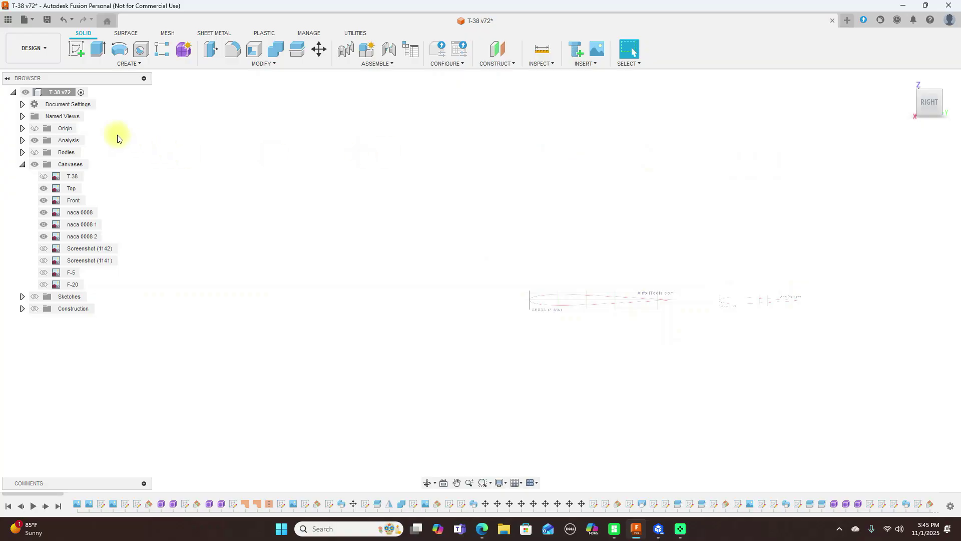
left_click(35, 152)
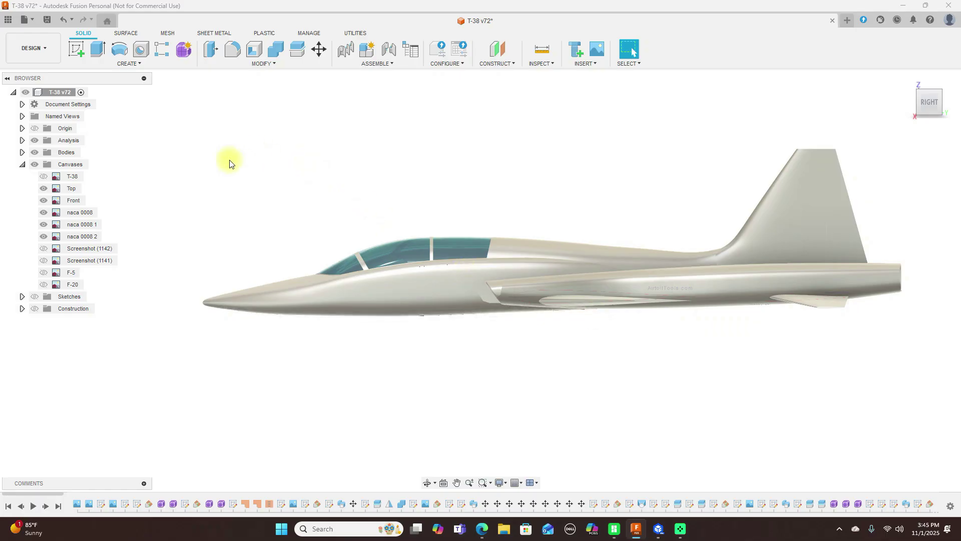
left_click(34, 164)
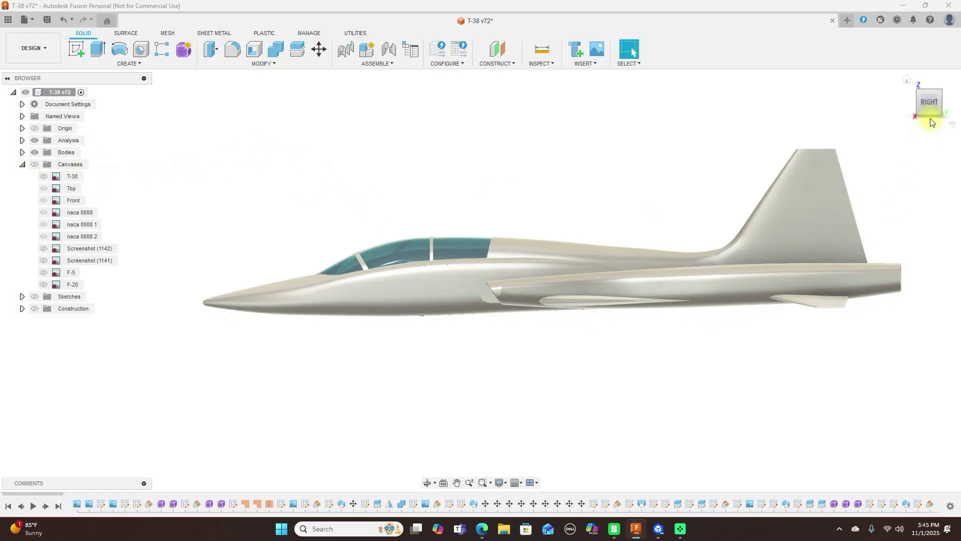
Orbit the jet through isometric and right views to a raised front-right oblique angle.
left_click(919, 93)
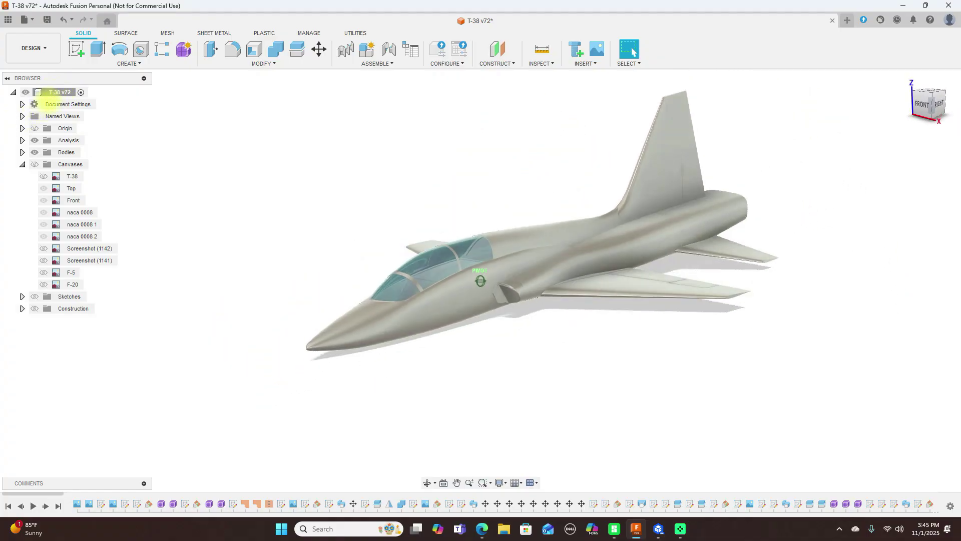
left_click(929, 110)
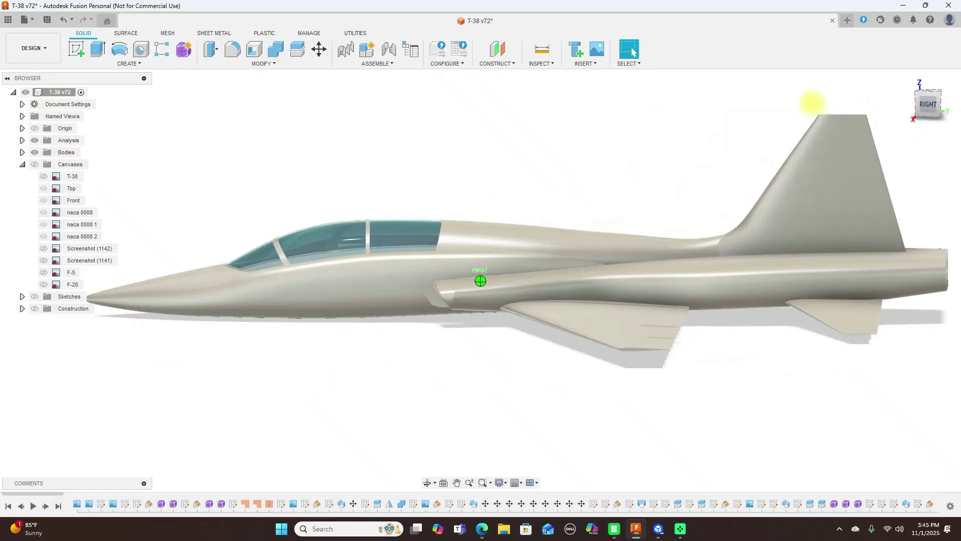
middle_click_drag(844, 103, 906, 95, "shift")
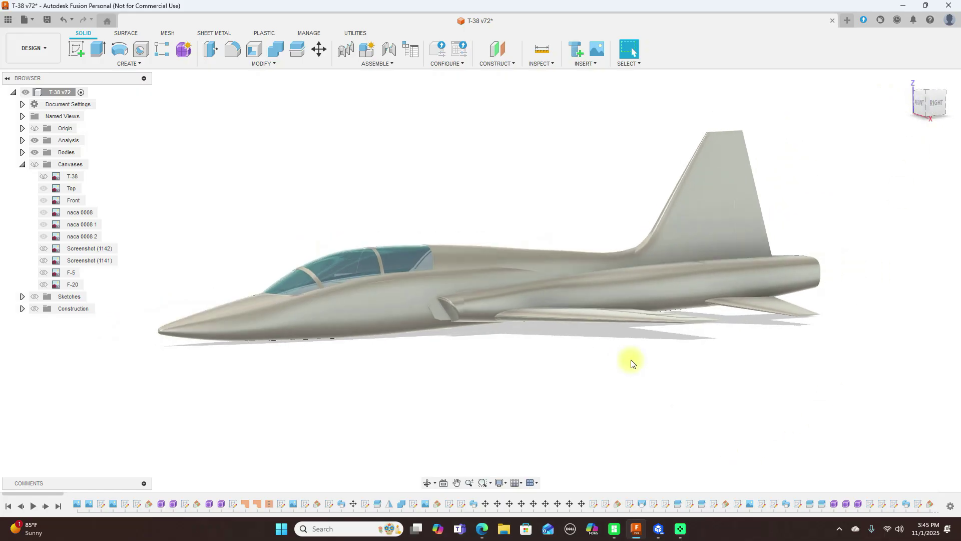
scroll(629, 359, "down", 2)
left_click_drag(928, 109, 924, 102)
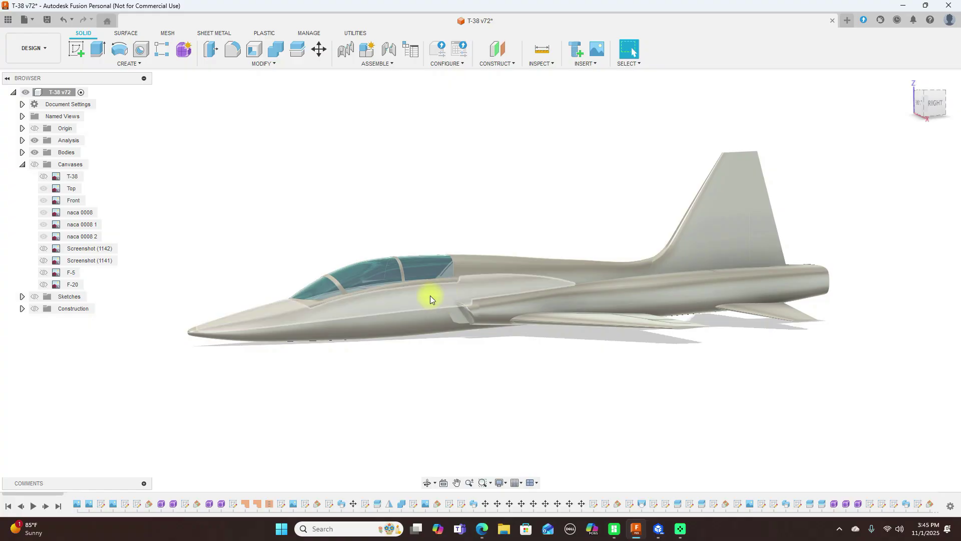
View the jet from the front, then zoom in close on the cockpit and intakes.
left_click(932, 105)
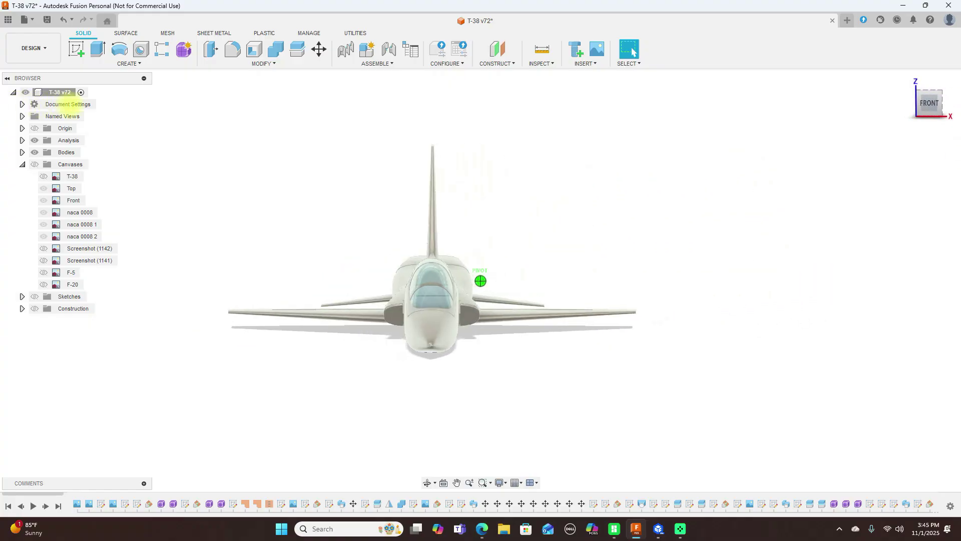
middle_click_drag(480, 281, 600, 235, "shift")
scroll(476, 382, "up", 4)
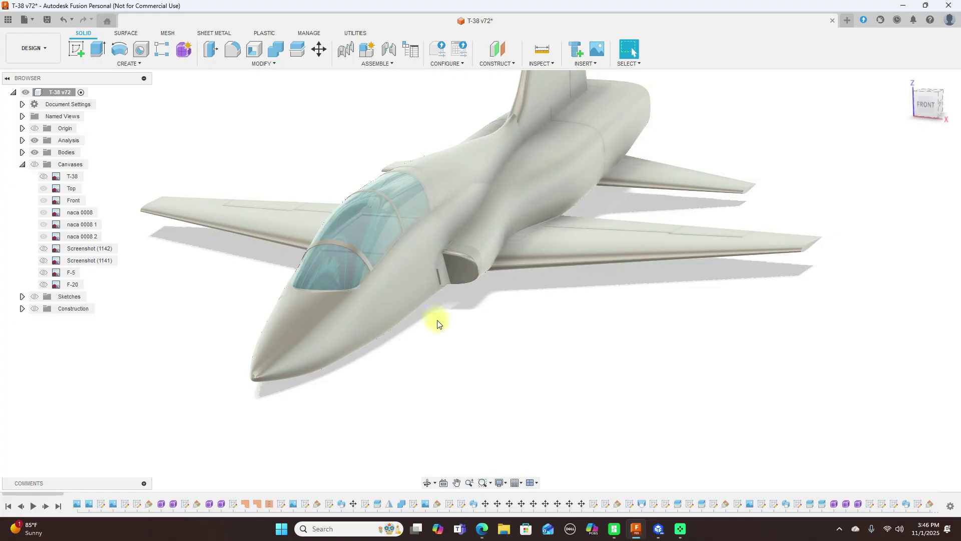
scroll(437, 323, "up", 2)
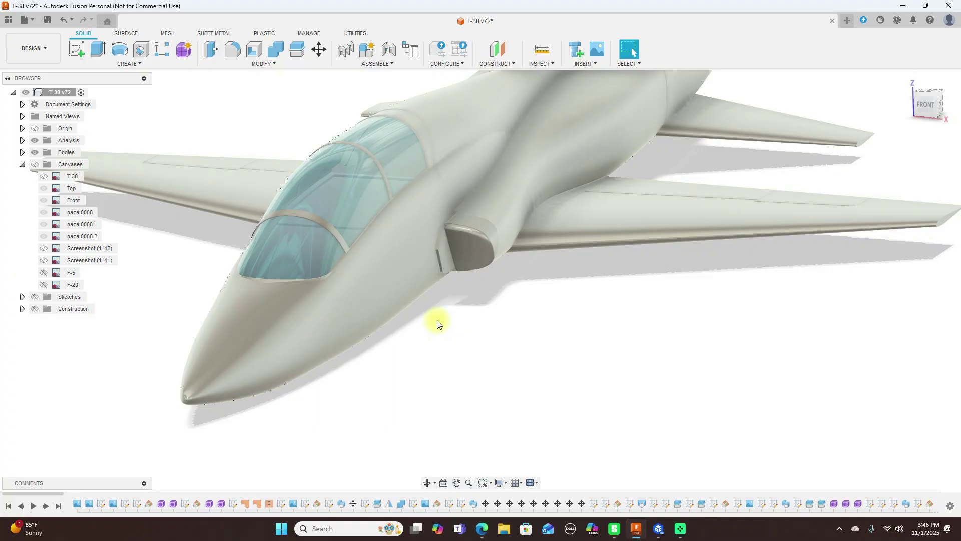
middle_click_drag(615, 346, 655, 403)
scroll(656, 398, "down", 5)
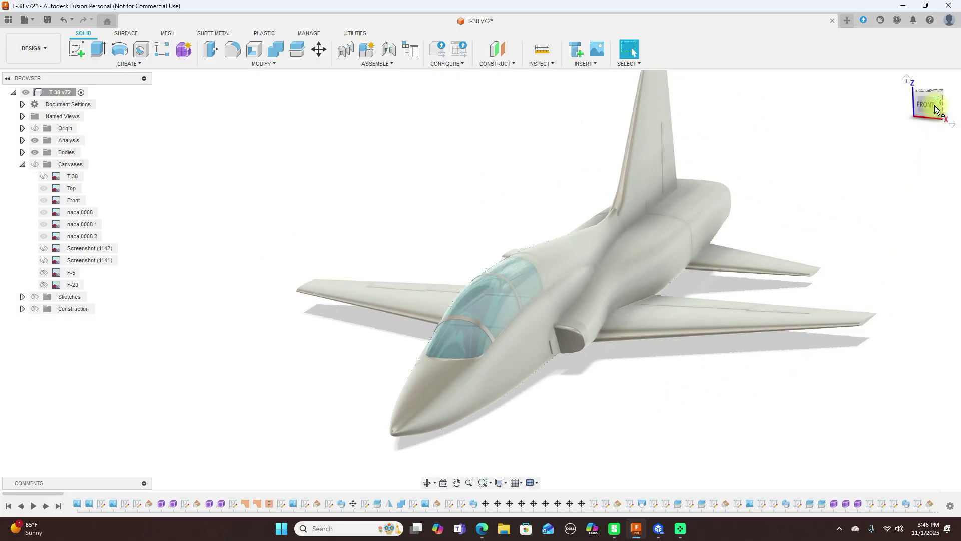
Rotate to the full right side view of the T-38 and zoom out.
mouse_move(935, 109)
left_mouse_down()
mouse_move(798, 90)
mouse_move(671, 112)
mouse_move(644, 95)
mouse_move(654, 85)
mouse_move(759, 90)
mouse_move(751, 100)
left_mouse_up()
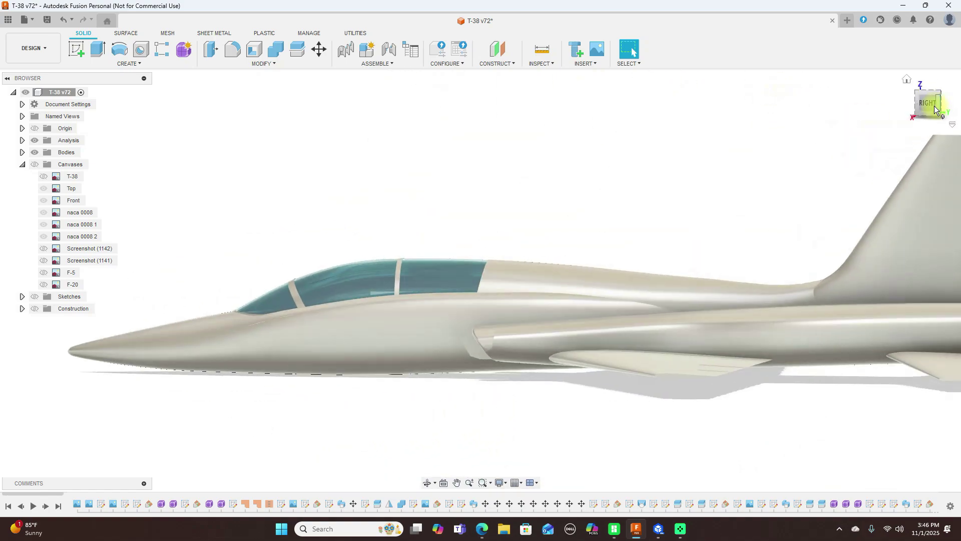
left_click(733, 177)
scroll(733, 182, "down", 4)
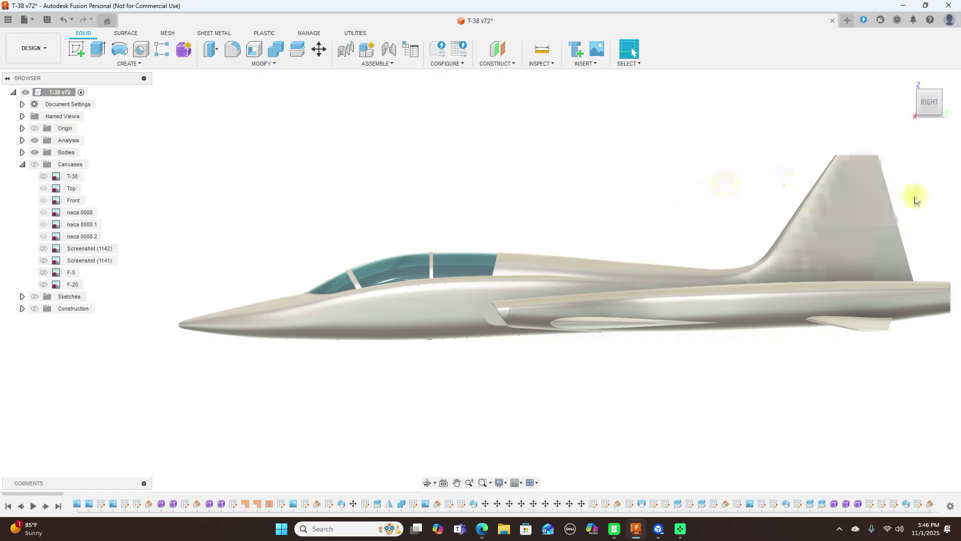
Orbit the T-38 from the front-right-top isometric view to the rear, then a front-right three-quarter view.
mouse_move(928, 104)
left_mouse_down()
mouse_move(14, 117)
mouse_move(51, 126)
mouse_move(75, 90)
mouse_move(22, 92)
mouse_move(865, 103)
mouse_move(768, 105)
mouse_move(770, 95)
mouse_move(811, 88)
mouse_move(889, 104)
left_mouse_up()
left_click(915, 90)
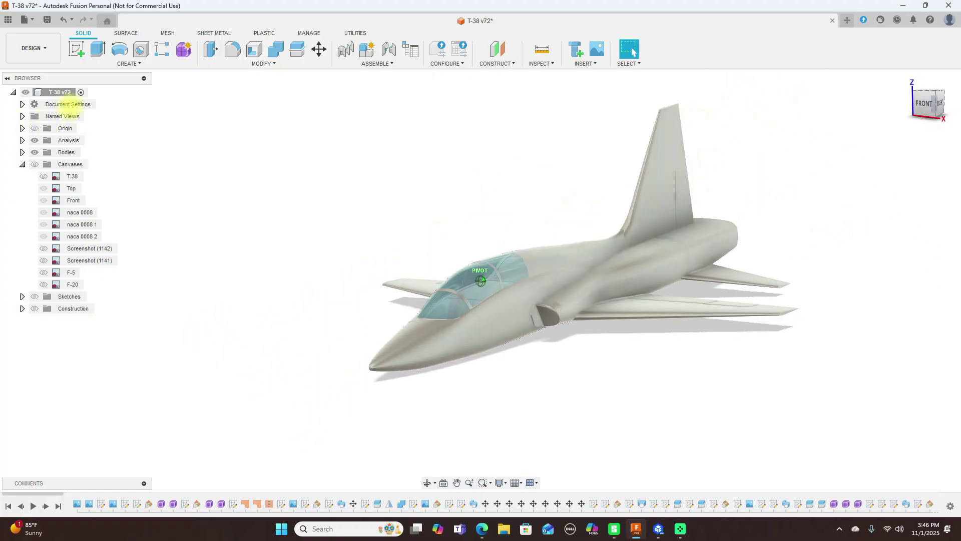
left_click_drag(949, 98, 489, 97)
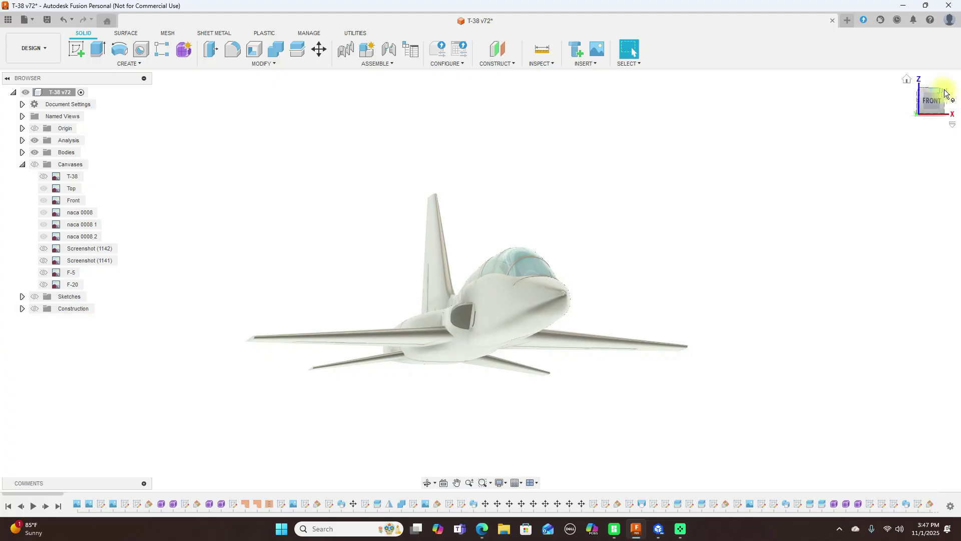
mouse_move(942, 94)
left_mouse_down()
mouse_move(888, 100)
mouse_move(889, 86)
mouse_move(884, 104)
mouse_move(890, 90)
mouse_move(879, 87)
mouse_move(930, 365)
left_mouse_up()
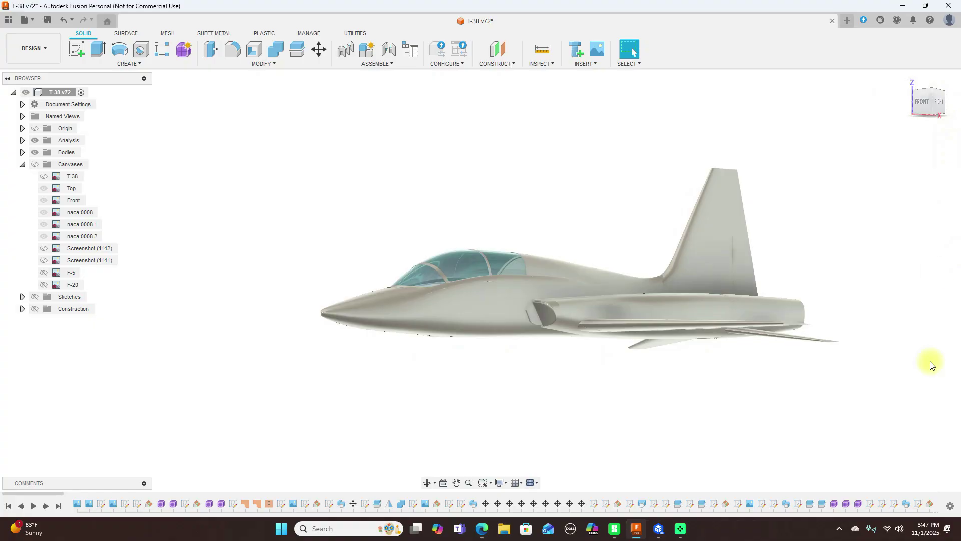